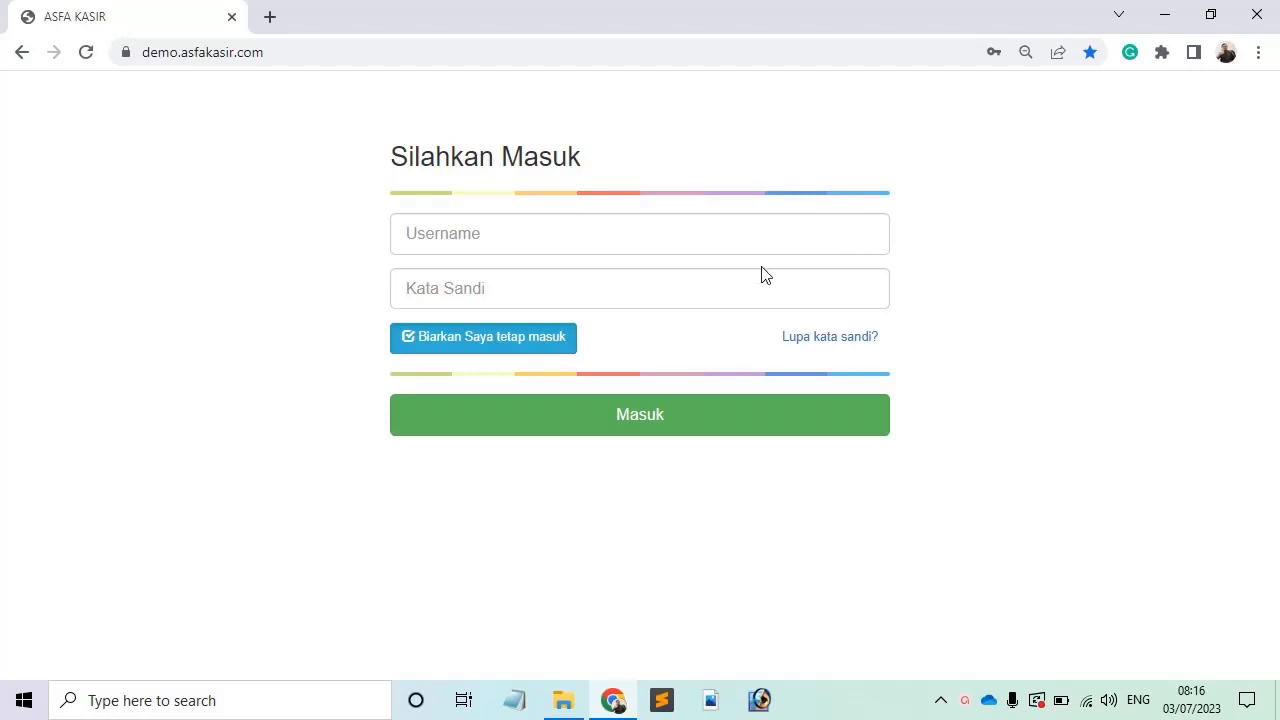
# Step: Sign in with the cashier username and password, then dismiss Chrome's saved-passwords warning
pyautogui.click(634, 224)
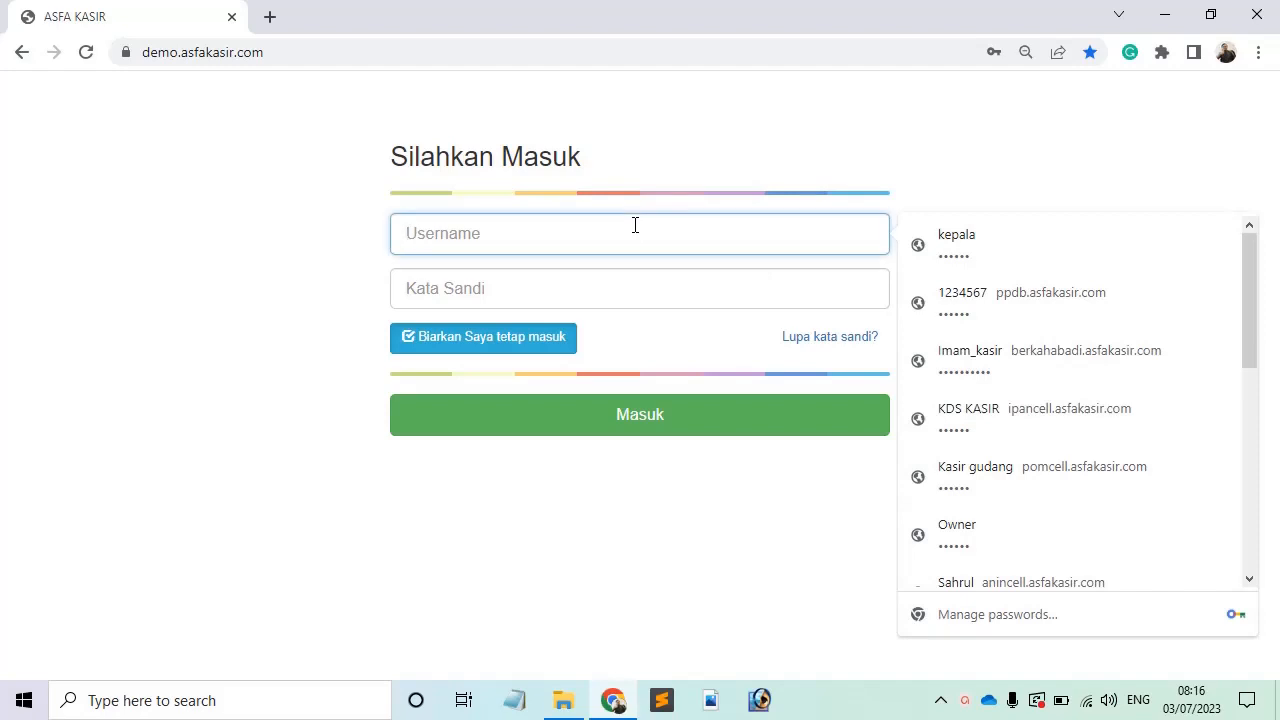
pyautogui.write('kasir')
pyautogui.press('Tab')
pyautogui.write('1234')
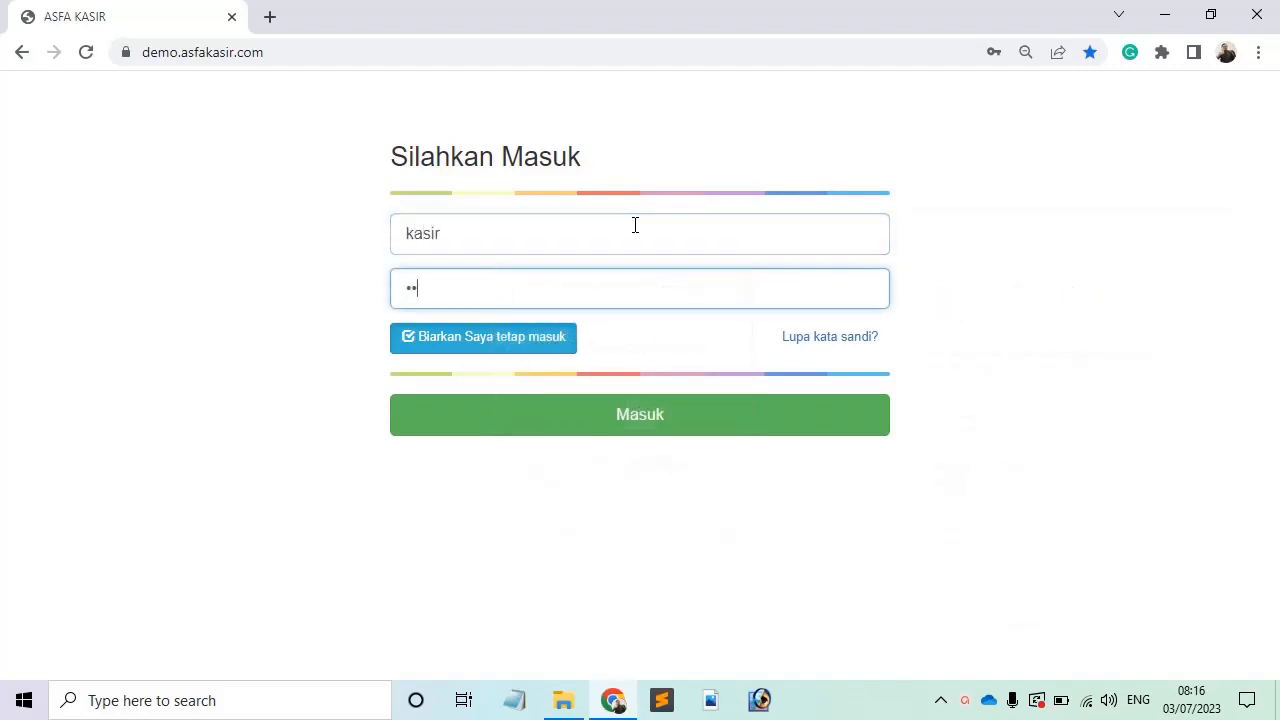
pyautogui.write('56')
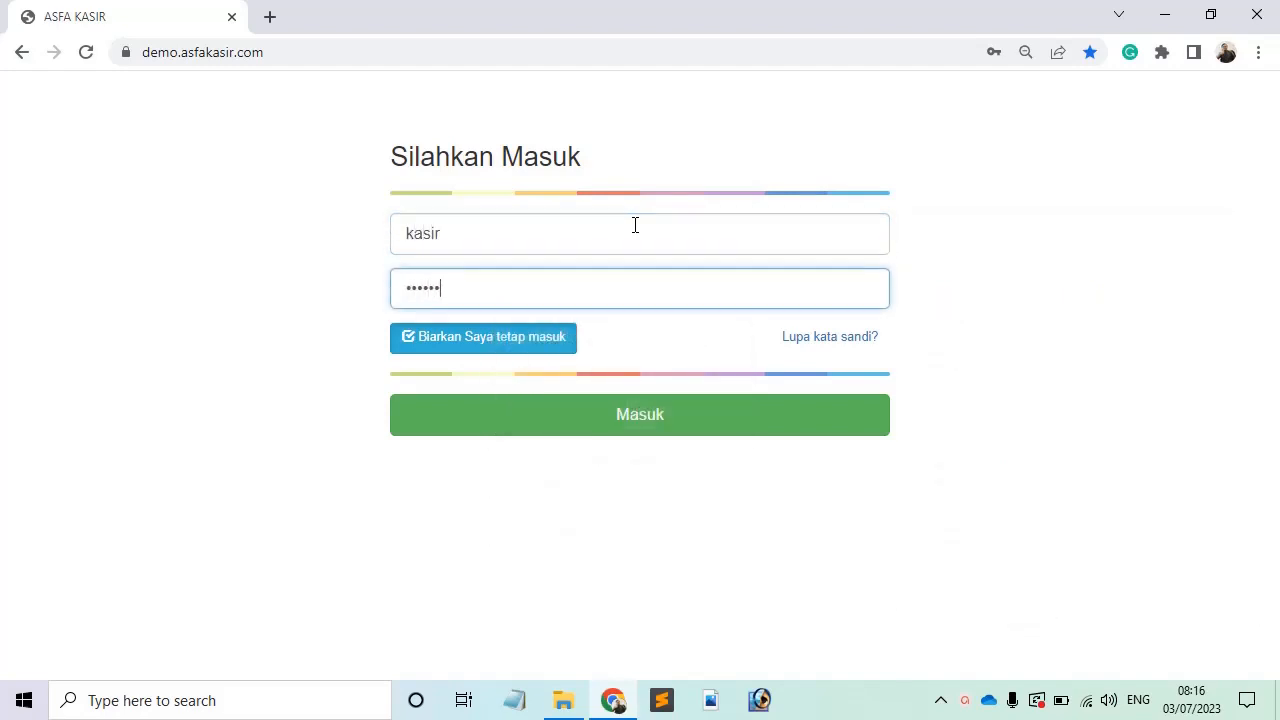
pyautogui.click(632, 420)
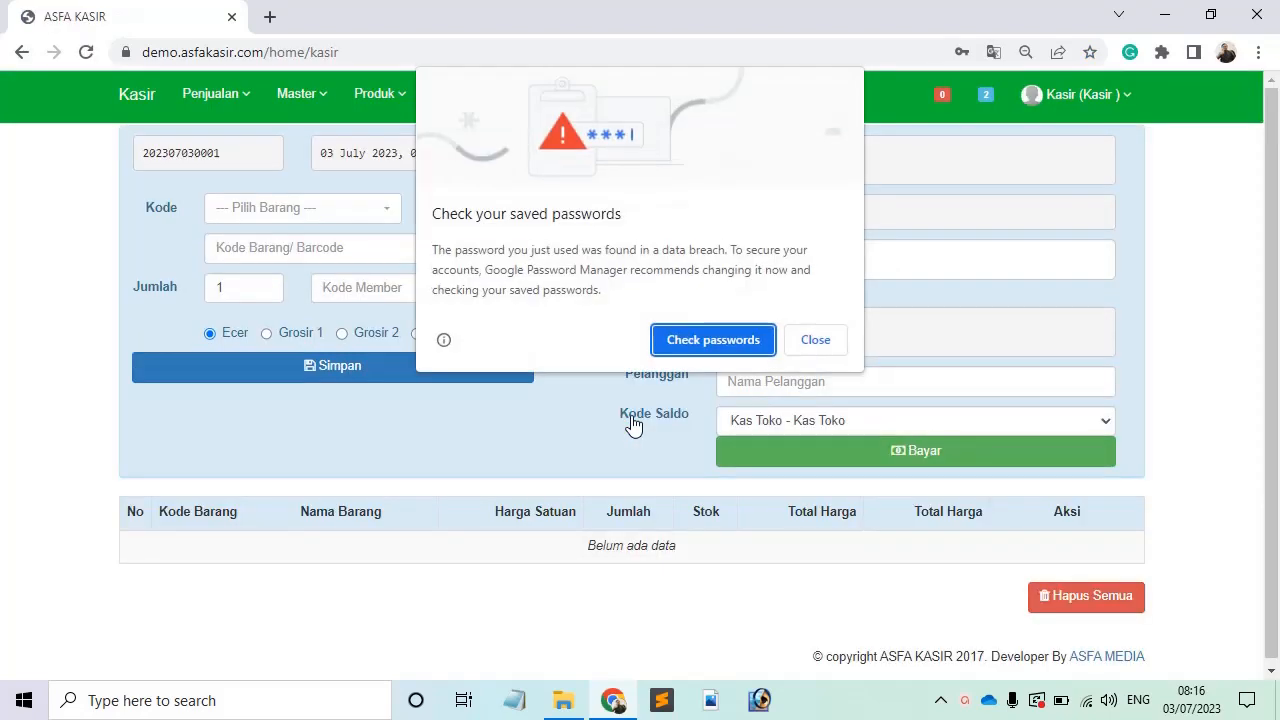
pyautogui.click(834, 350)
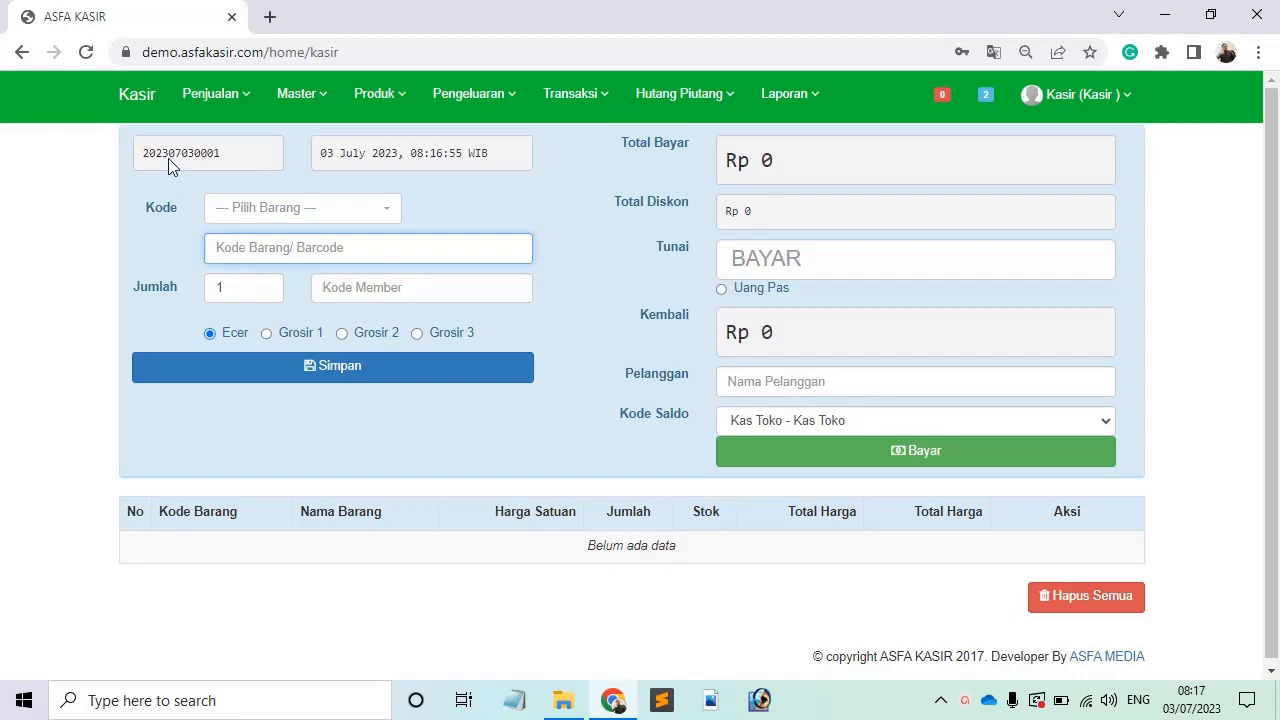
pyautogui.click(210, 100)
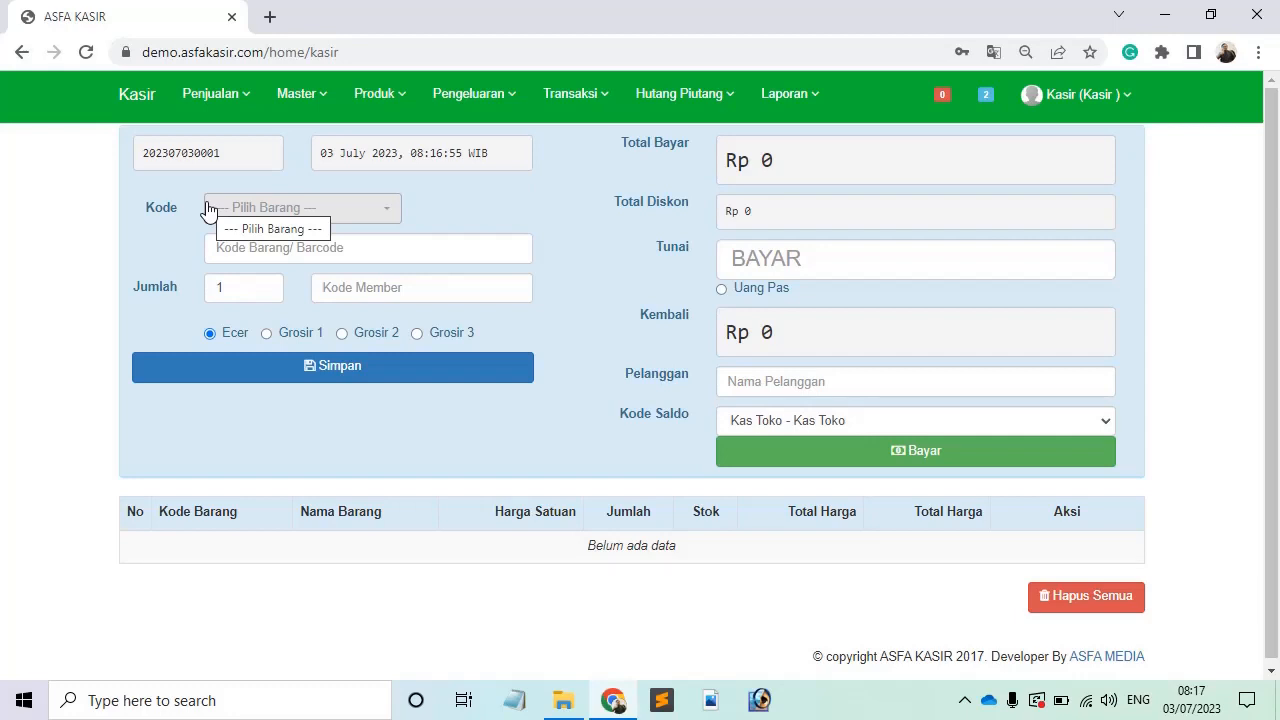
# Step: Select FLS+ - 11GB FLEX S+ XL from the Pilih Barang product list
pyautogui.click(240, 218)
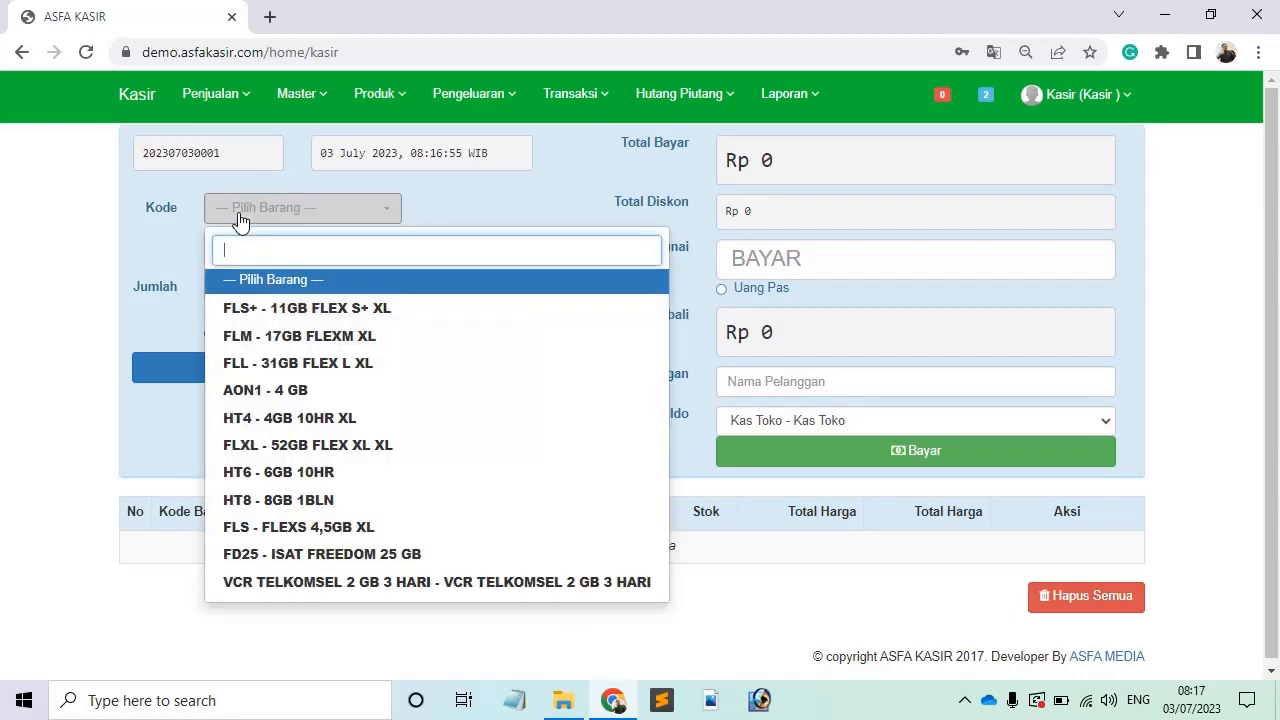
pyautogui.click(240, 219)
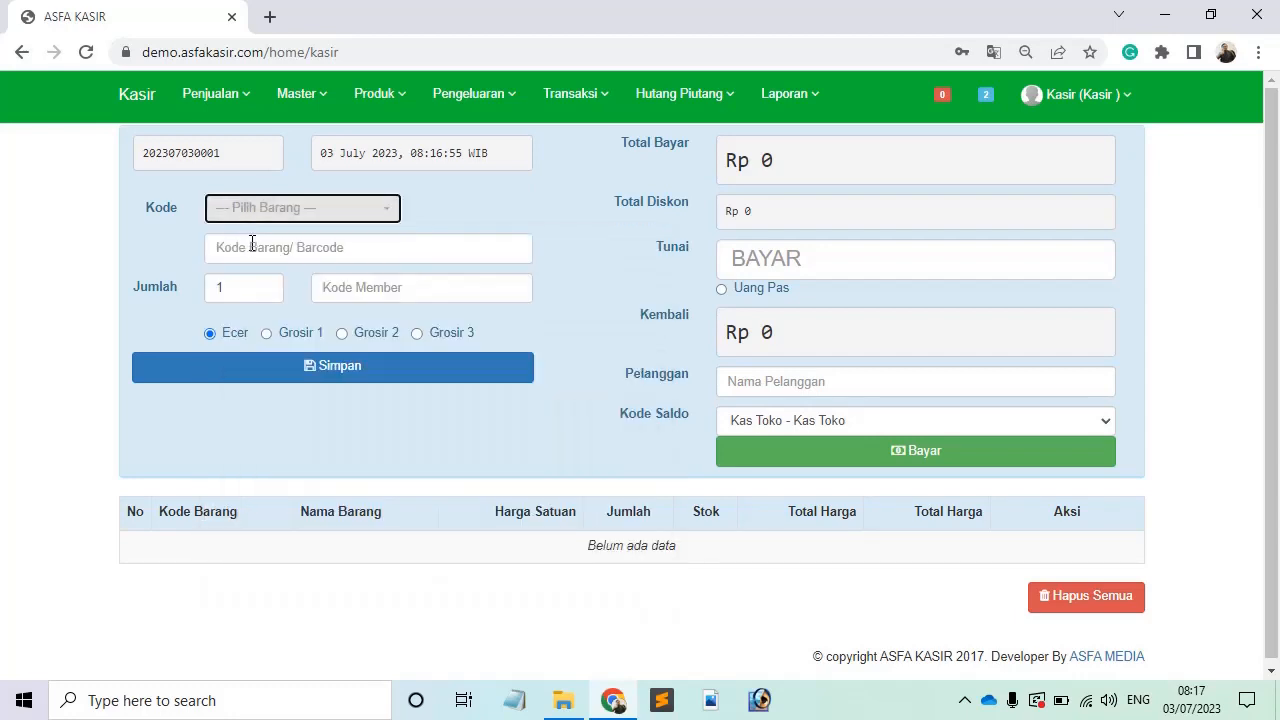
pyautogui.click(252, 245)
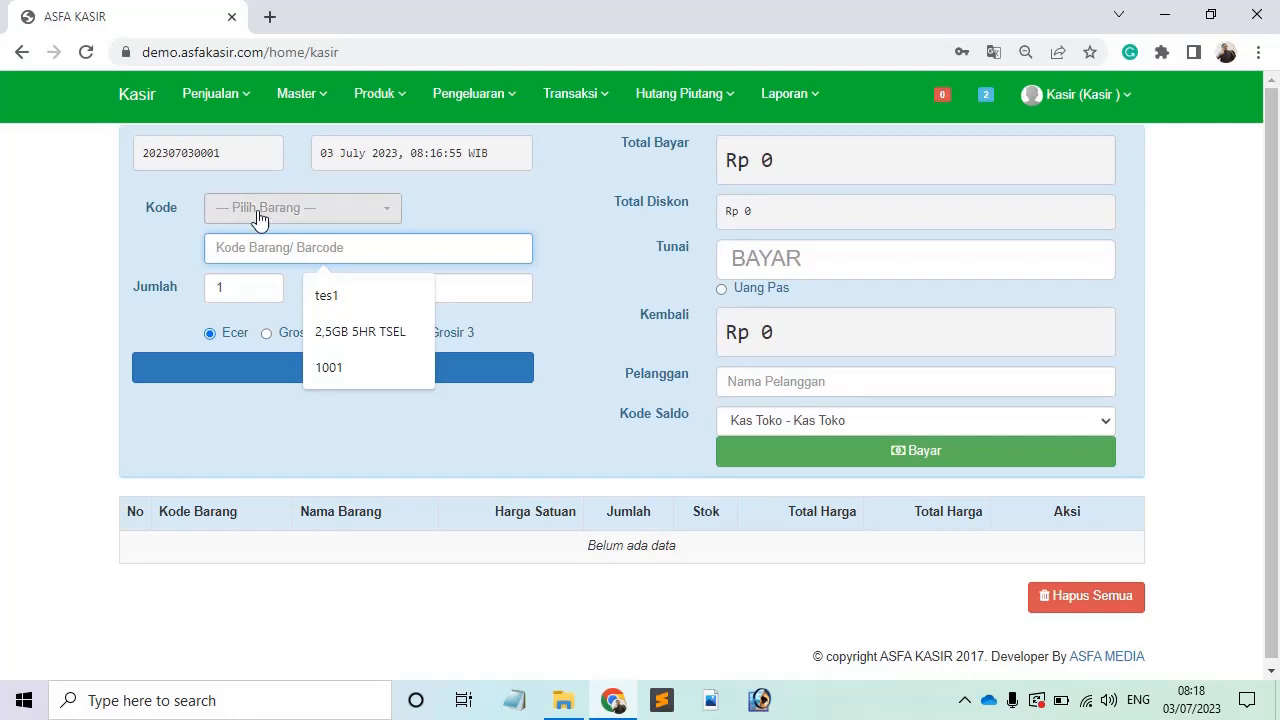
pyautogui.click(258, 210)
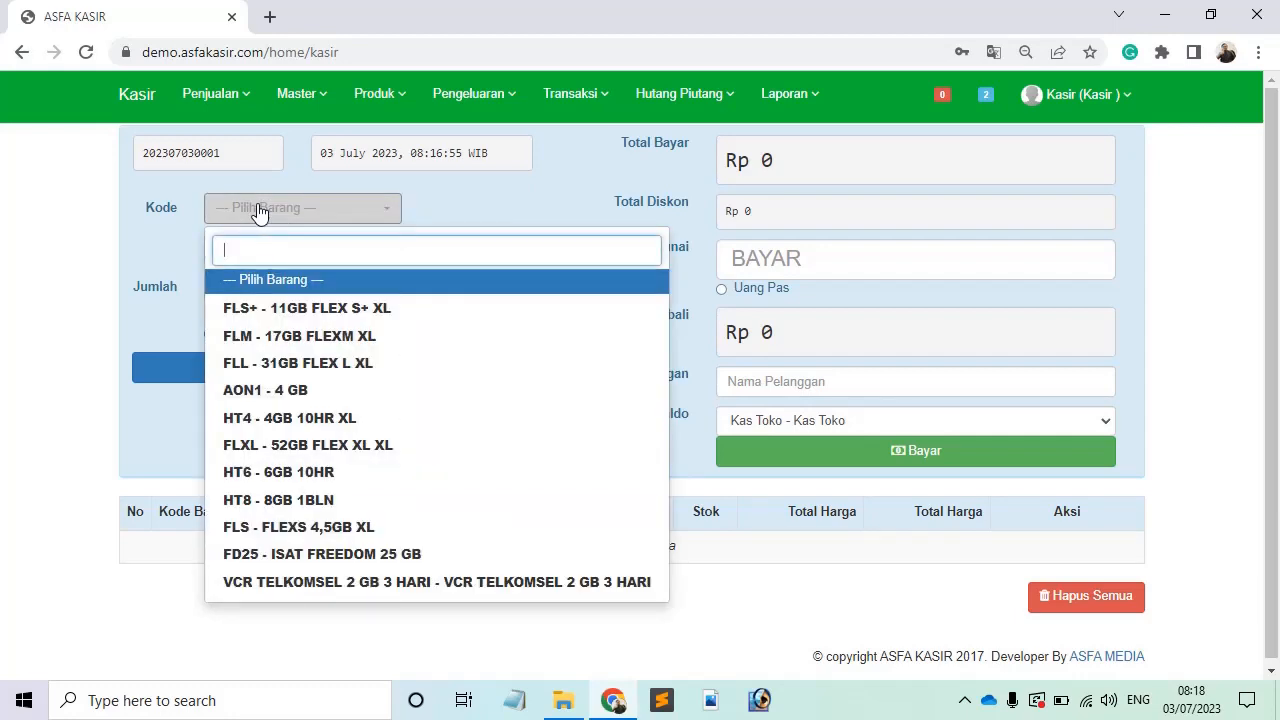
pyautogui.click(303, 312)
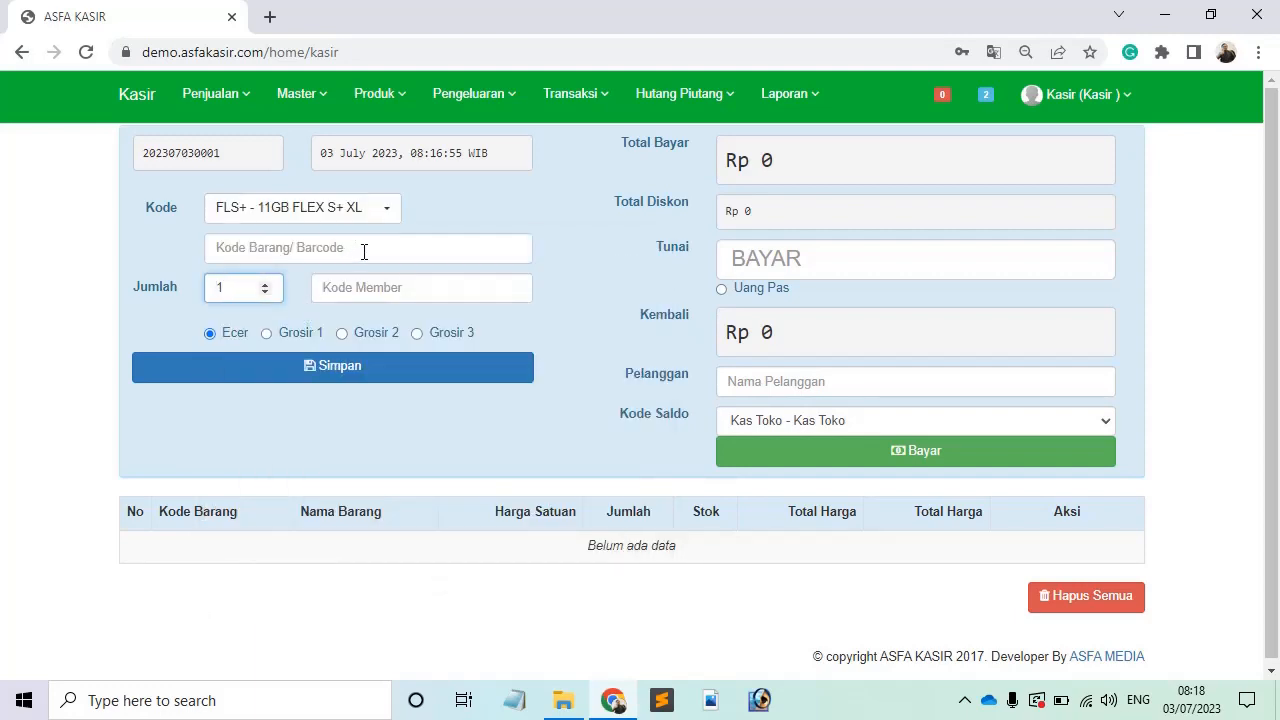
# Step: Change the quantity to 2 and dismiss the CCleaner notification
pyautogui.click(230, 290)
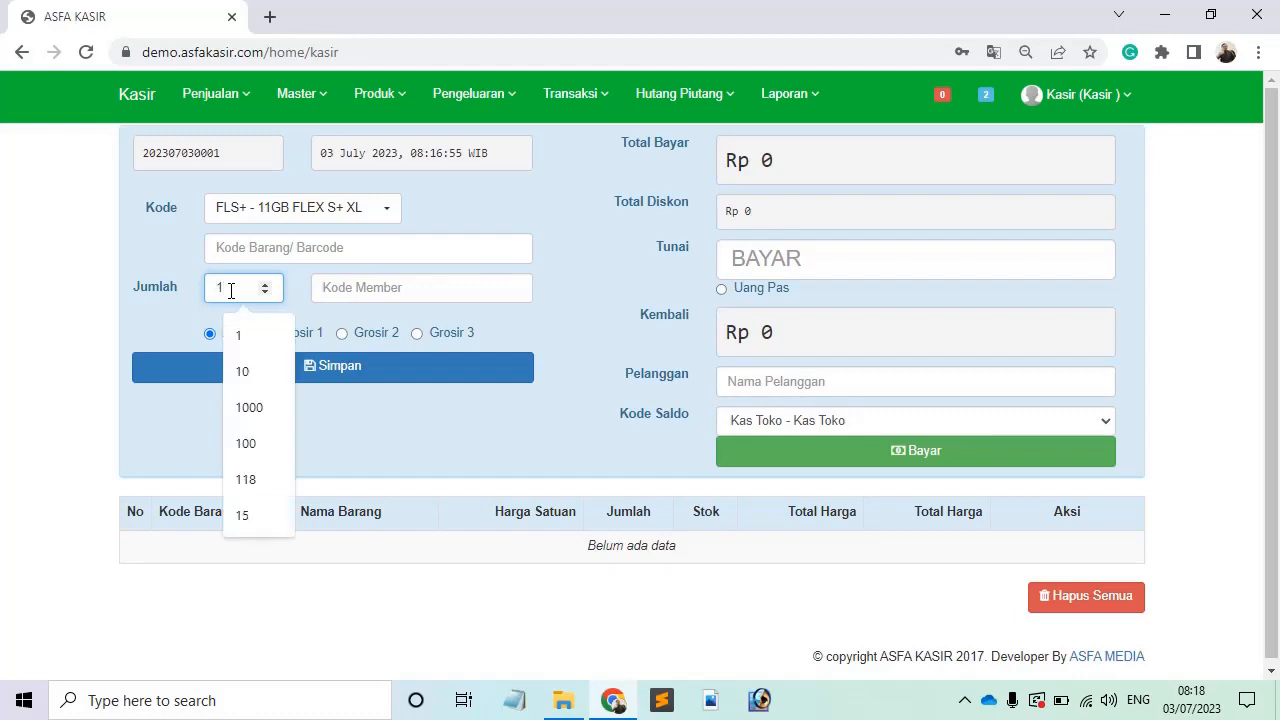
pyautogui.press('BackSpace')
pyautogui.write('2')
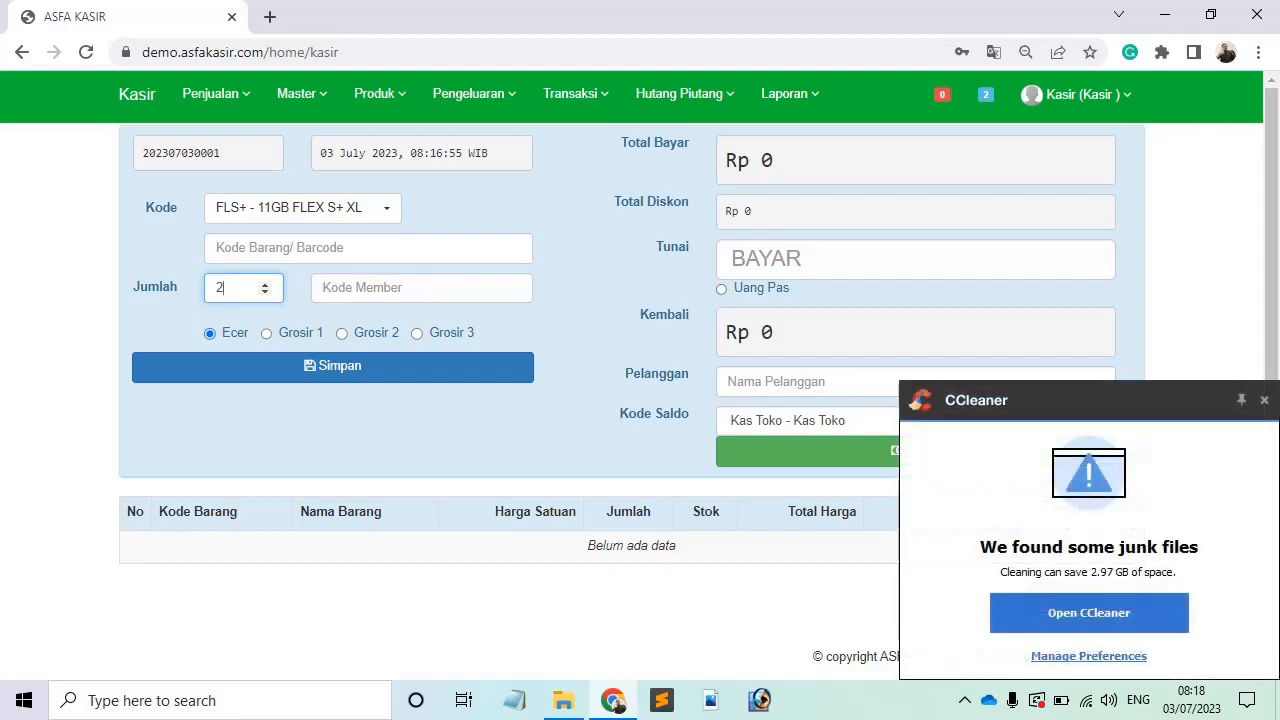
pyautogui.click(1264, 400)
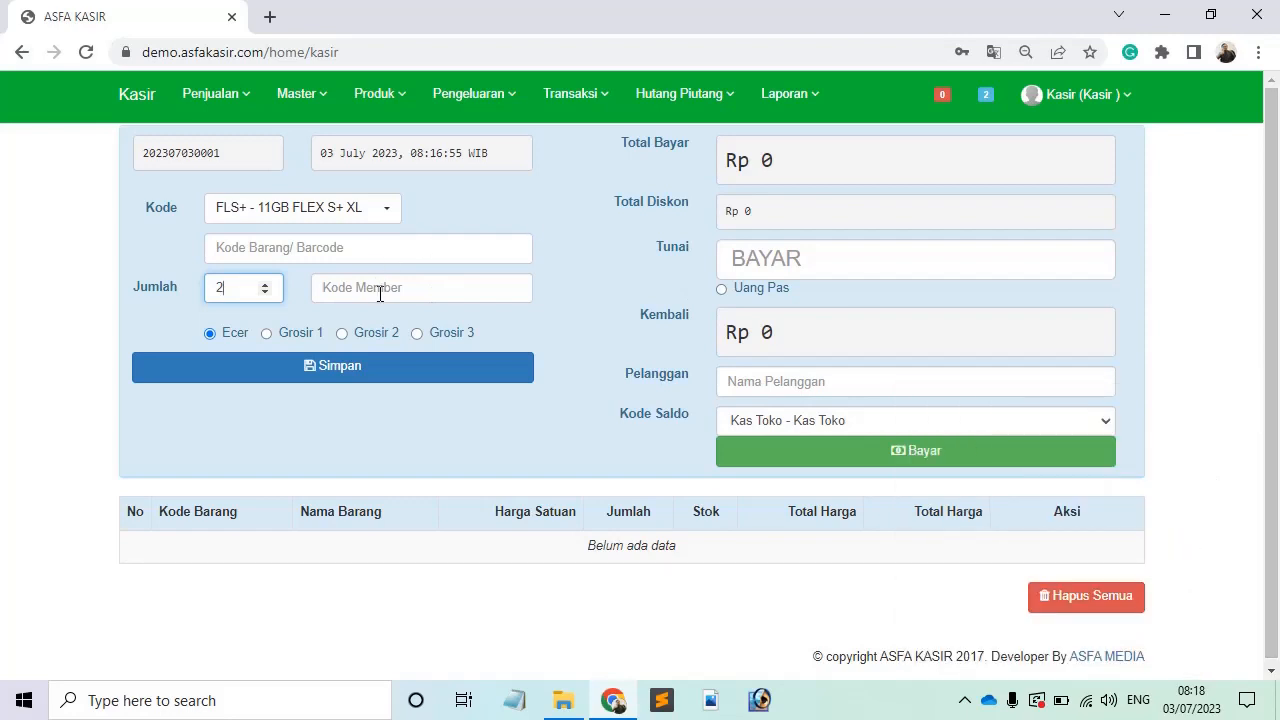
pyautogui.click(380, 290)
pyautogui.click(341, 310)
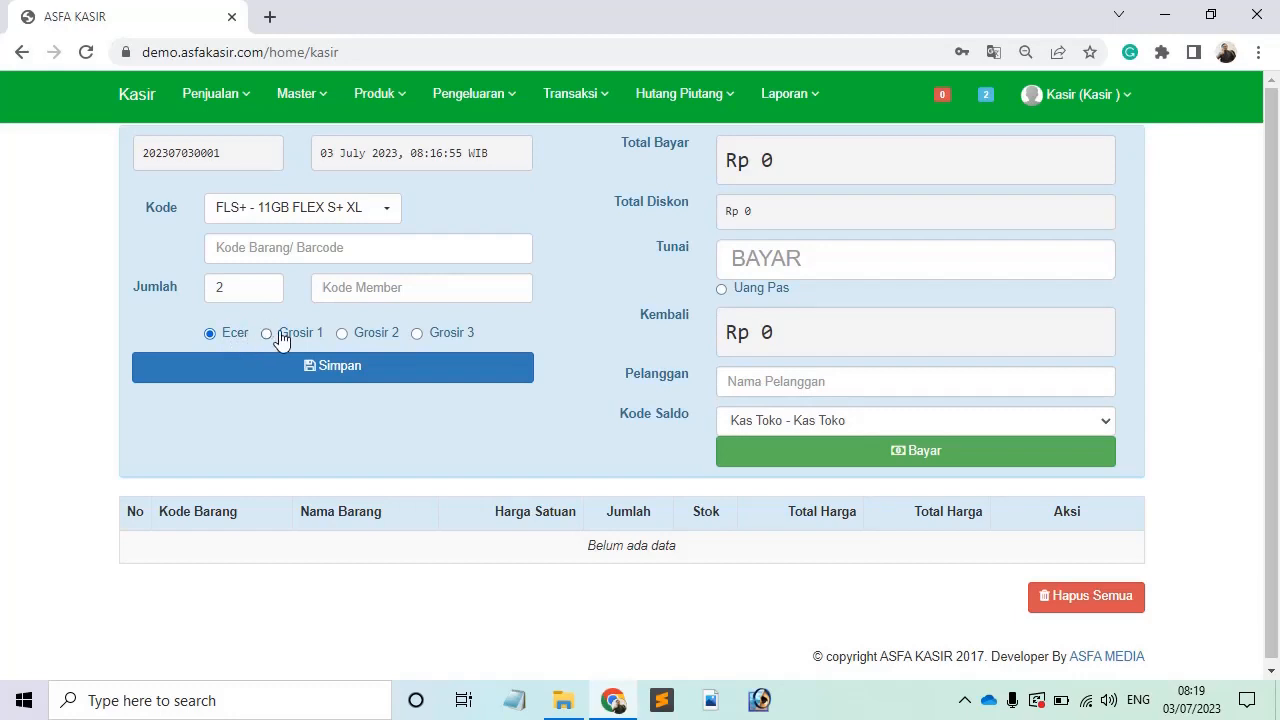
# Step: Switch the price level to Grosir 1 and open Master > Barang > Data Barang in a new tab
pyautogui.click(274, 334)
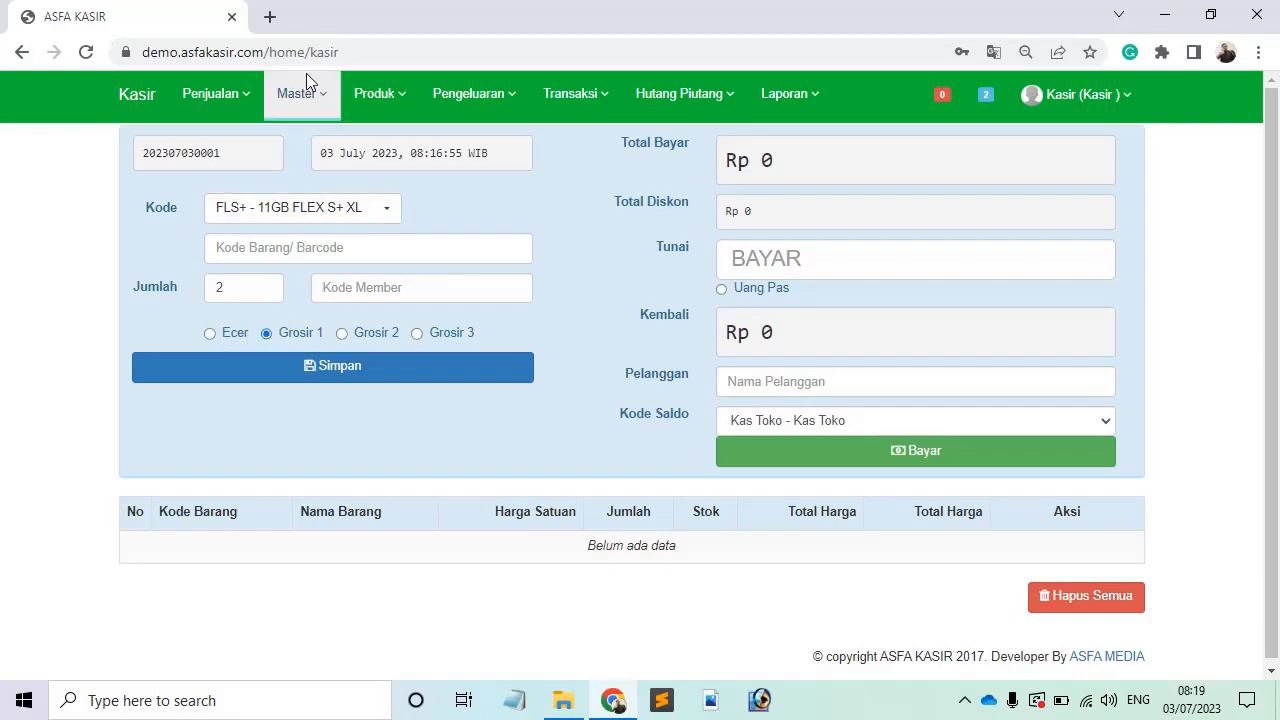
pyautogui.click(312, 108)
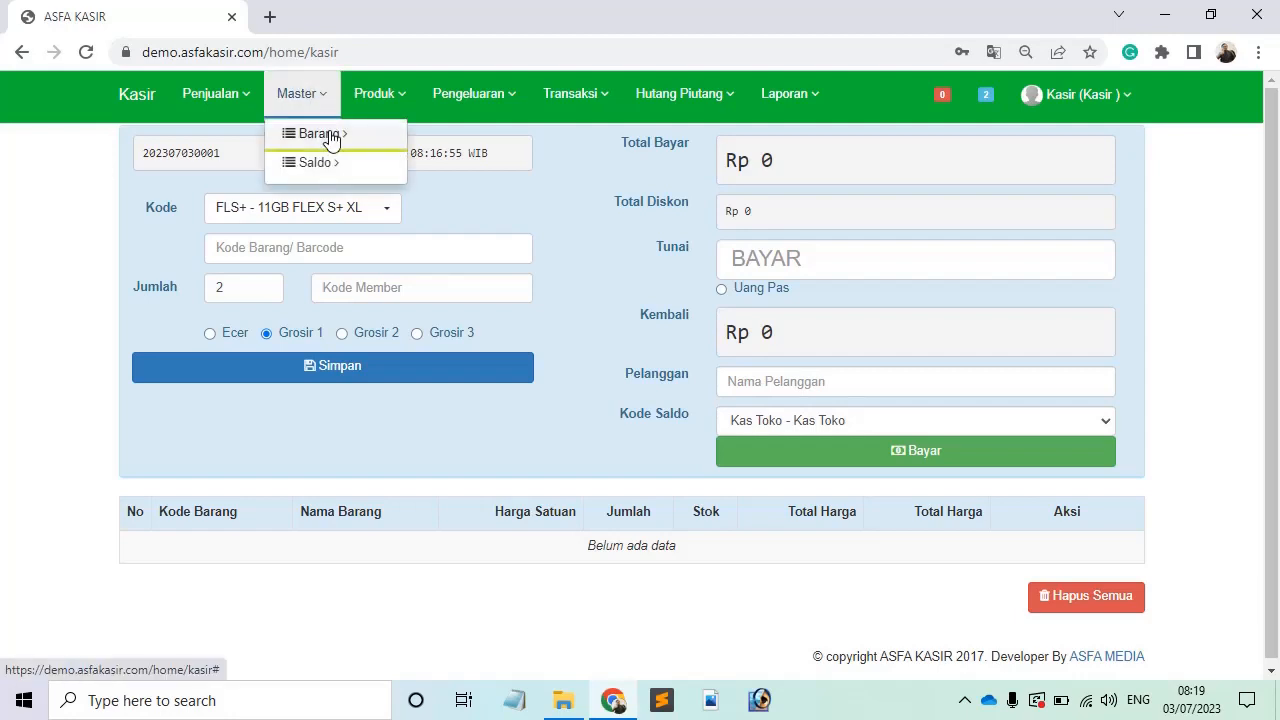
pyautogui.moveTo(357, 146)
pyautogui.rightClick(432, 172)
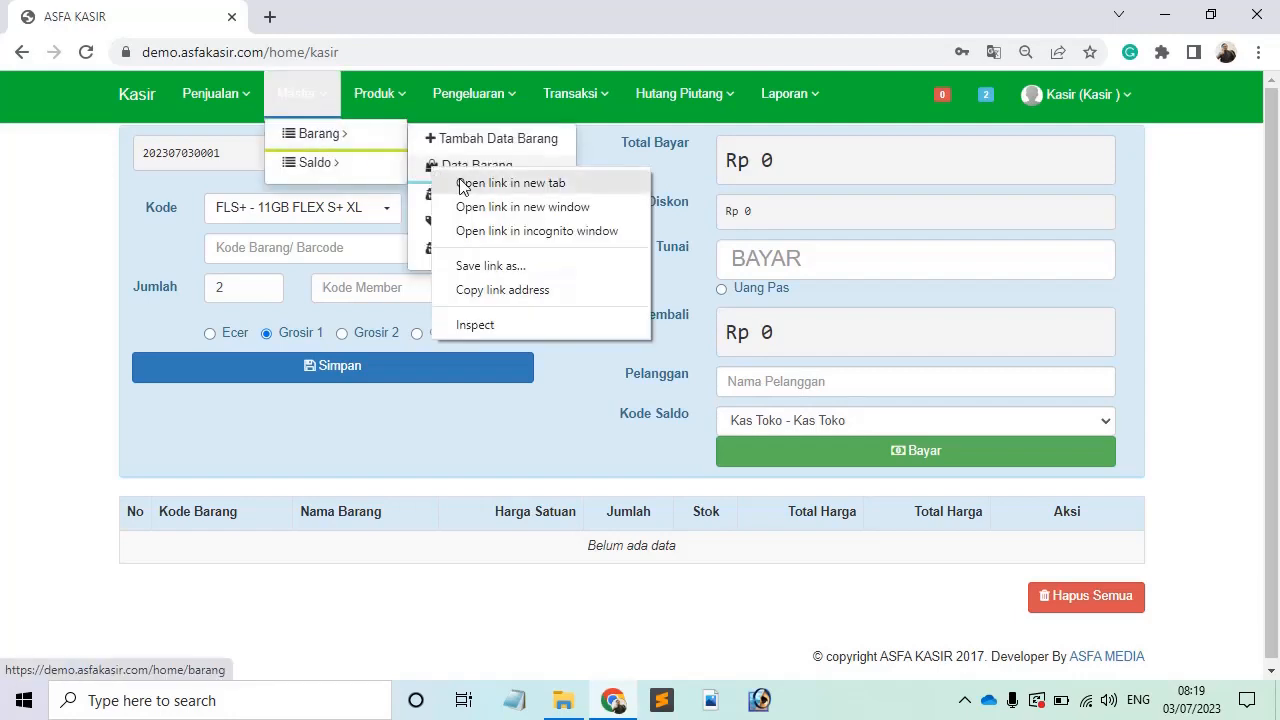
pyautogui.click(457, 182)
pyautogui.click(317, 12)
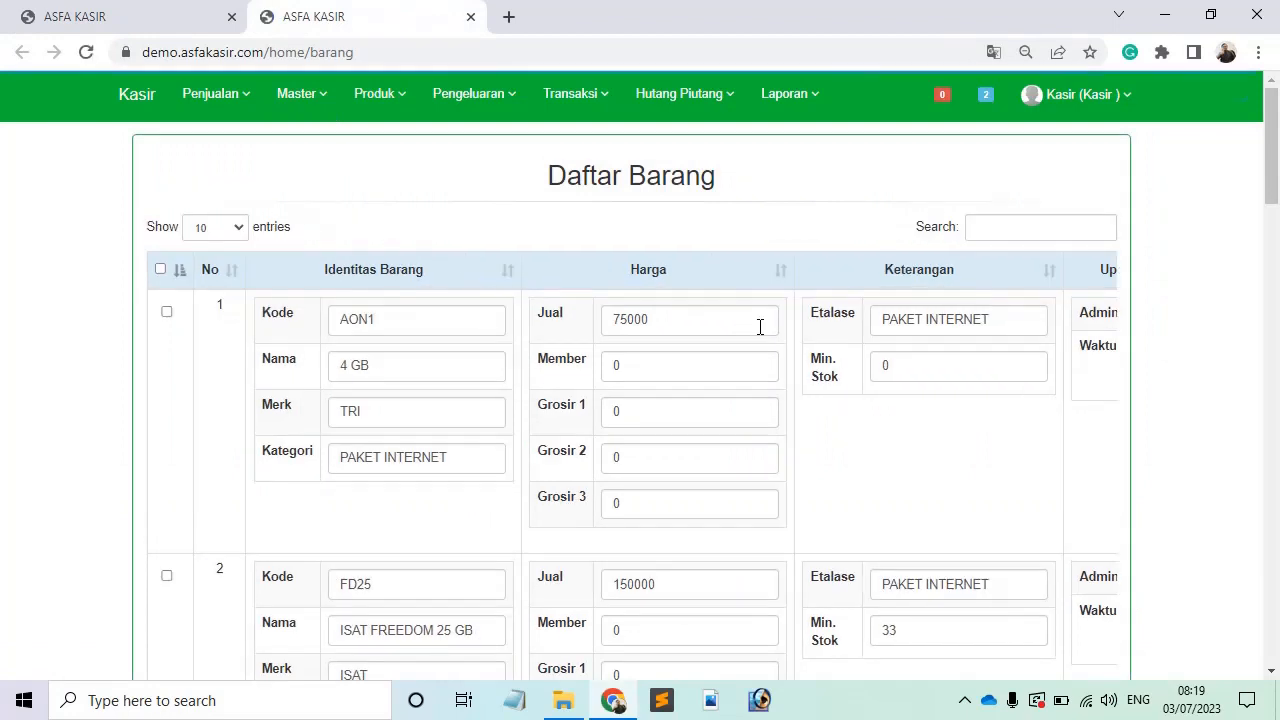
# Step: Check AON1's selling, Grosir 1, Grosir 2 and Grosir 3 prices in the item list
pyautogui.click(677, 320)
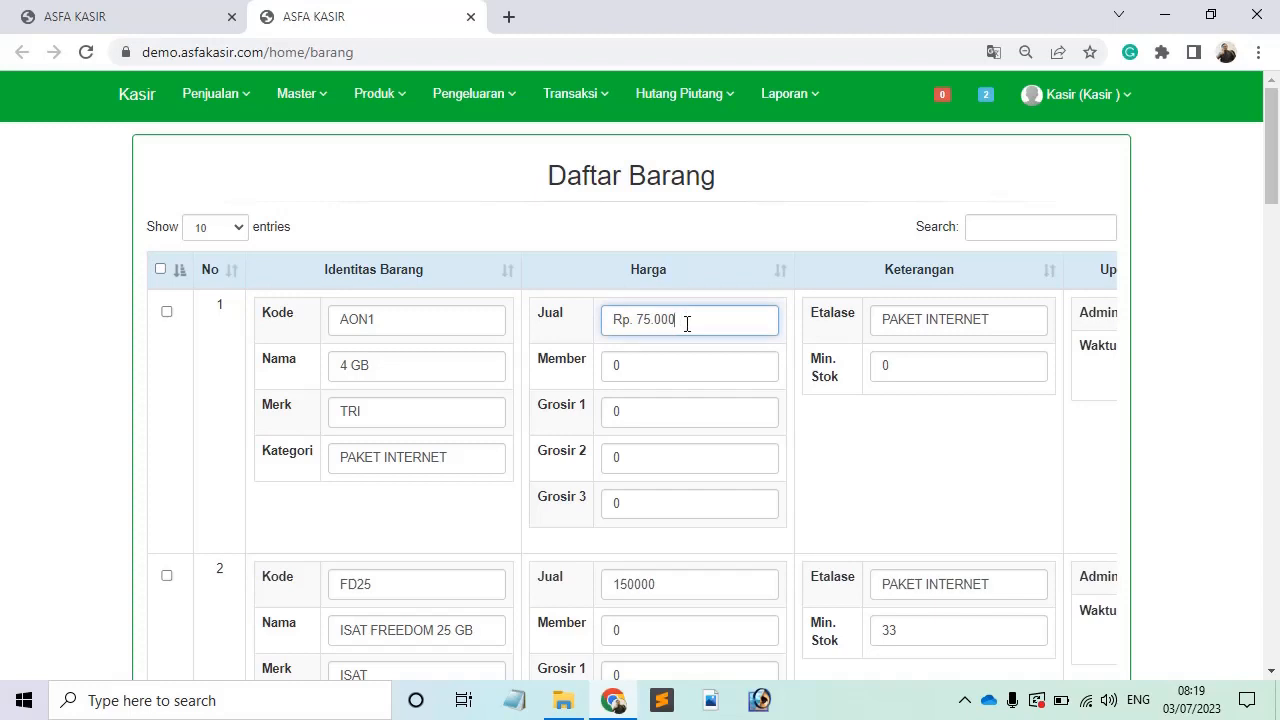
pyautogui.click(651, 416)
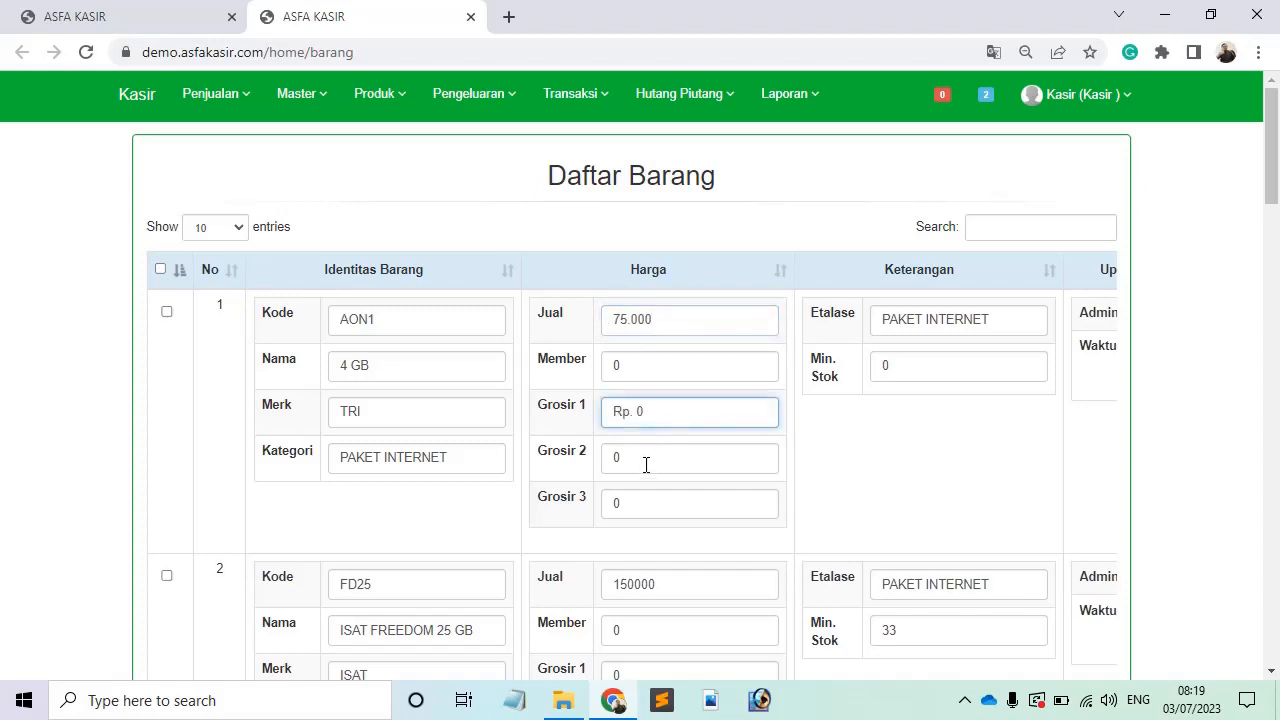
pyautogui.click(643, 462)
pyautogui.click(641, 505)
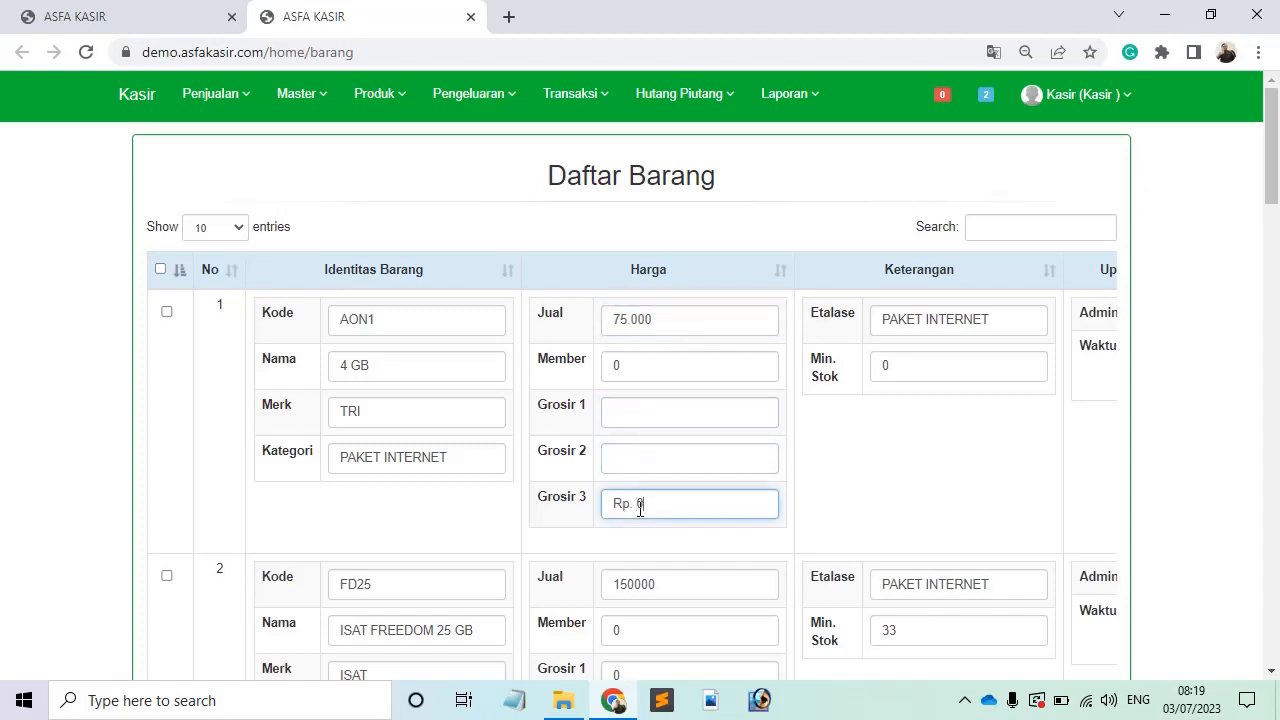
# Step: Back on the cashier page, add 2 × FLS+ at Rp 30,000 to the sale
pyautogui.click(152, 10)
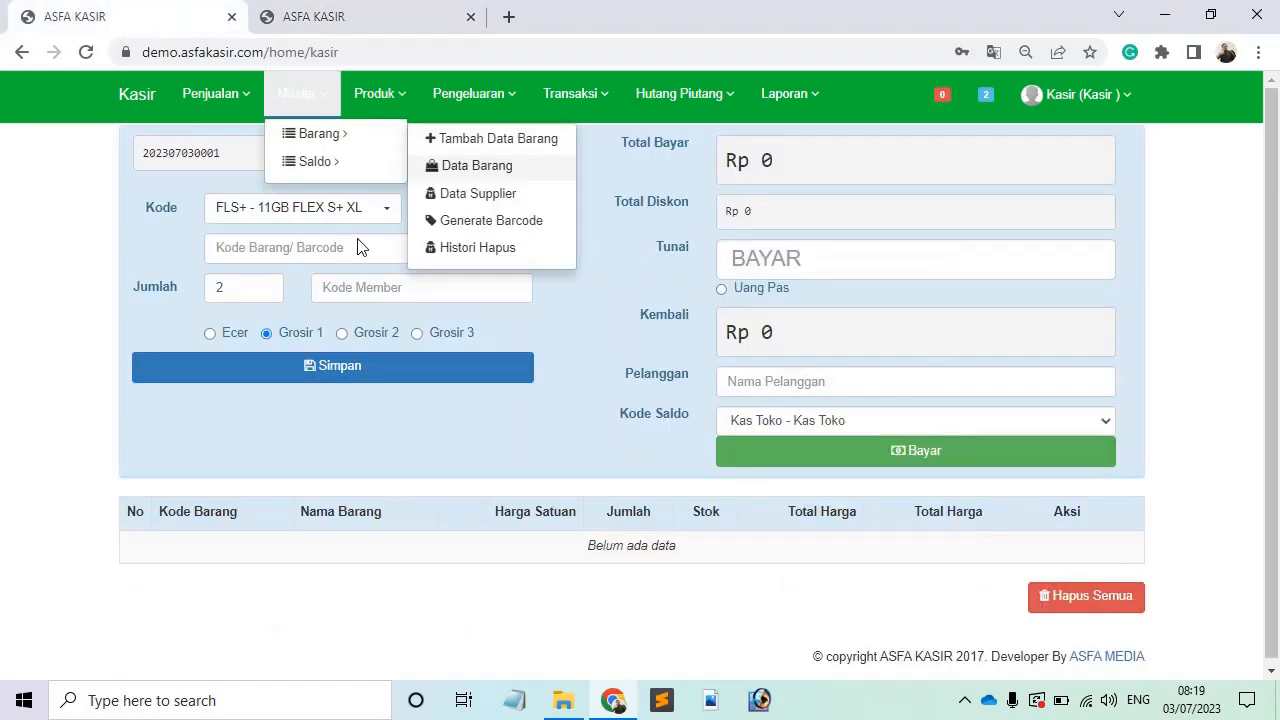
pyautogui.click(425, 12)
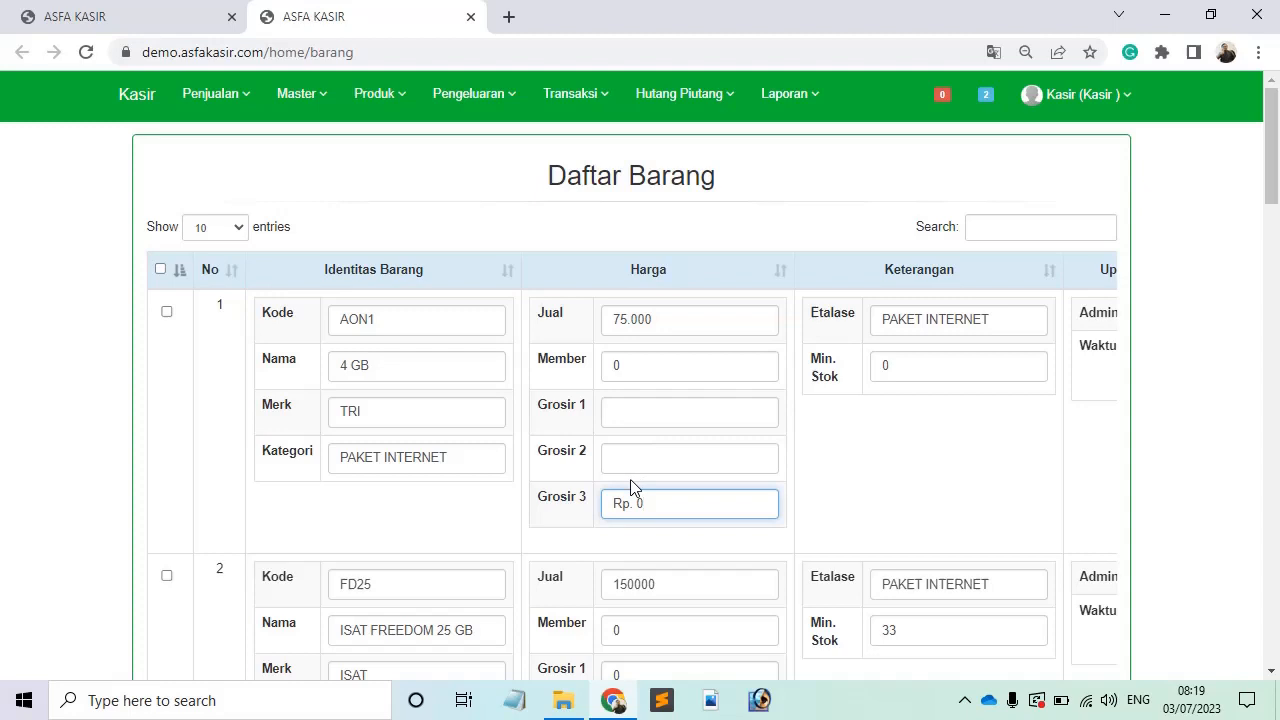
pyautogui.click(140, 12)
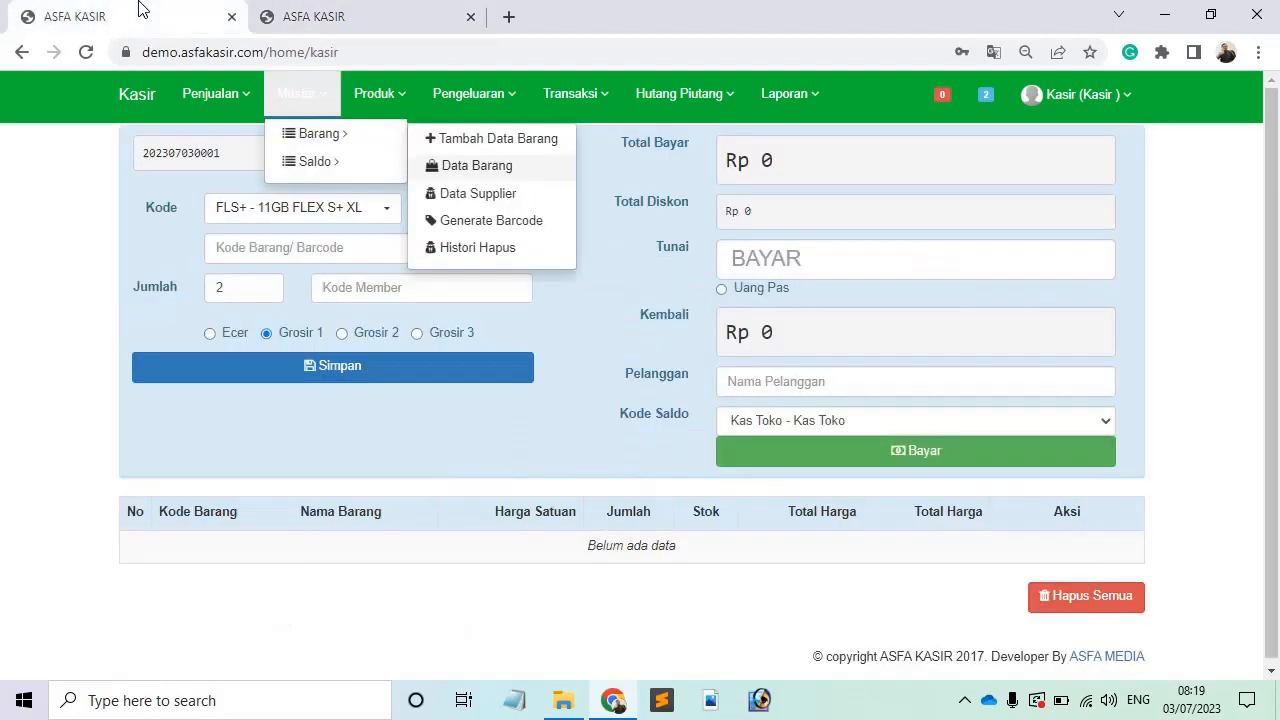
pyautogui.click(540, 314)
pyautogui.click(474, 370)
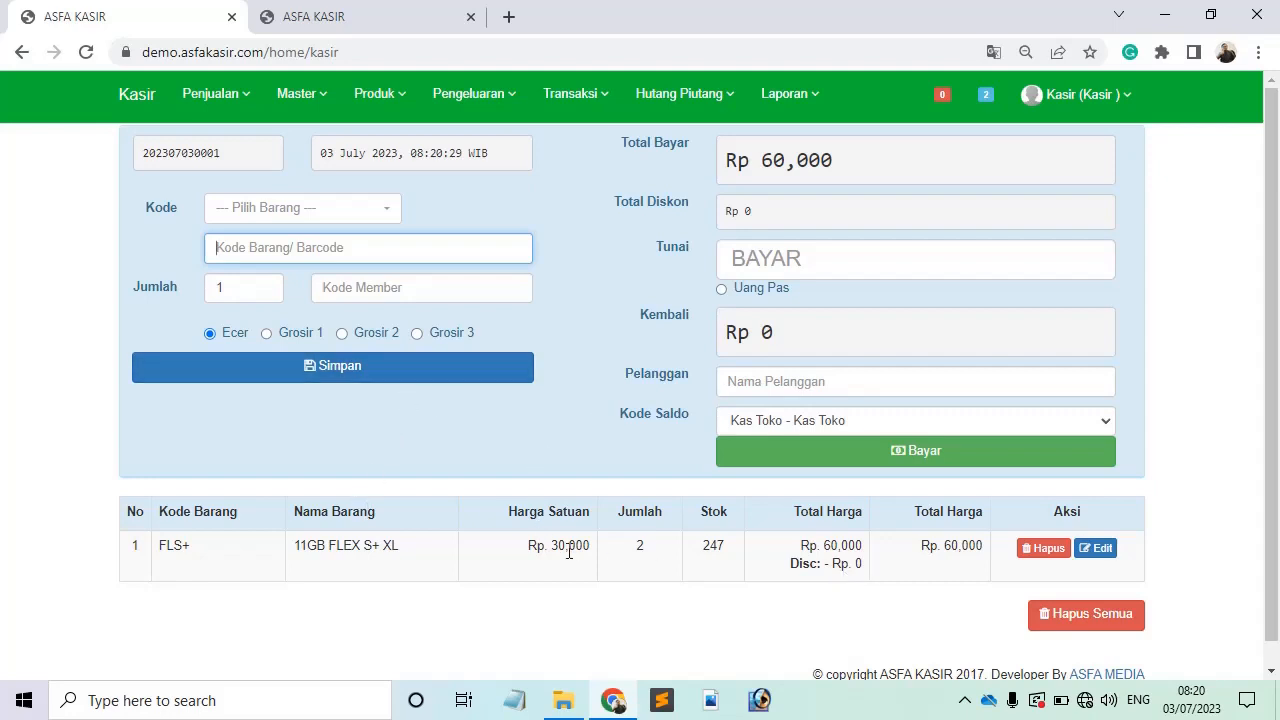
# Step: Change the FLS+ unit price from 30.000 to 27.000 in the price editor
pyautogui.click(1160, 565)
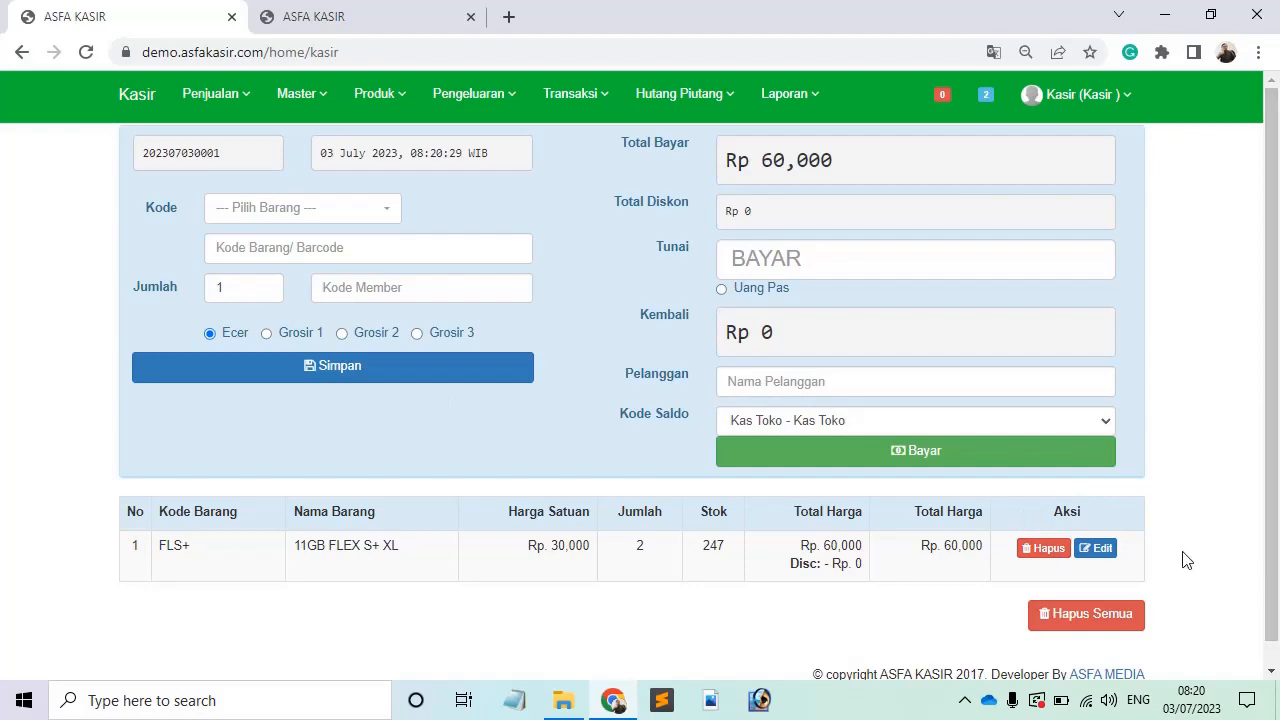
pyautogui.click(1097, 550)
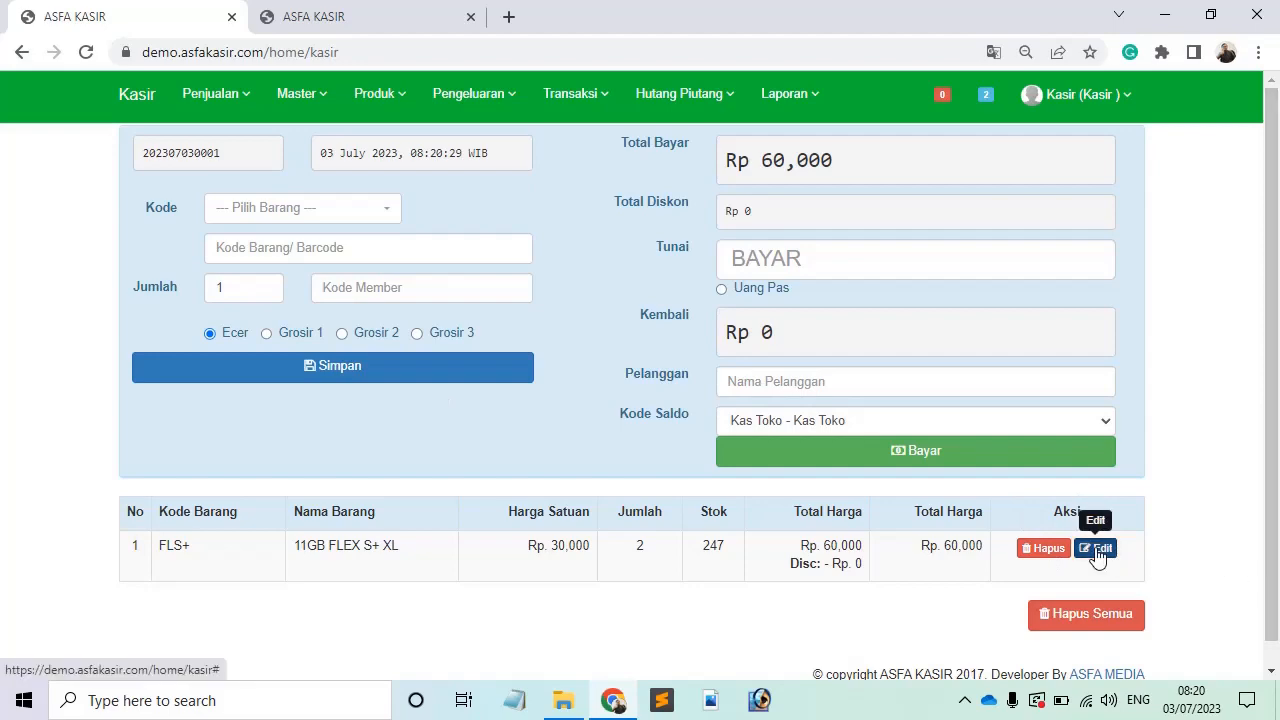
pyautogui.click(506, 203)
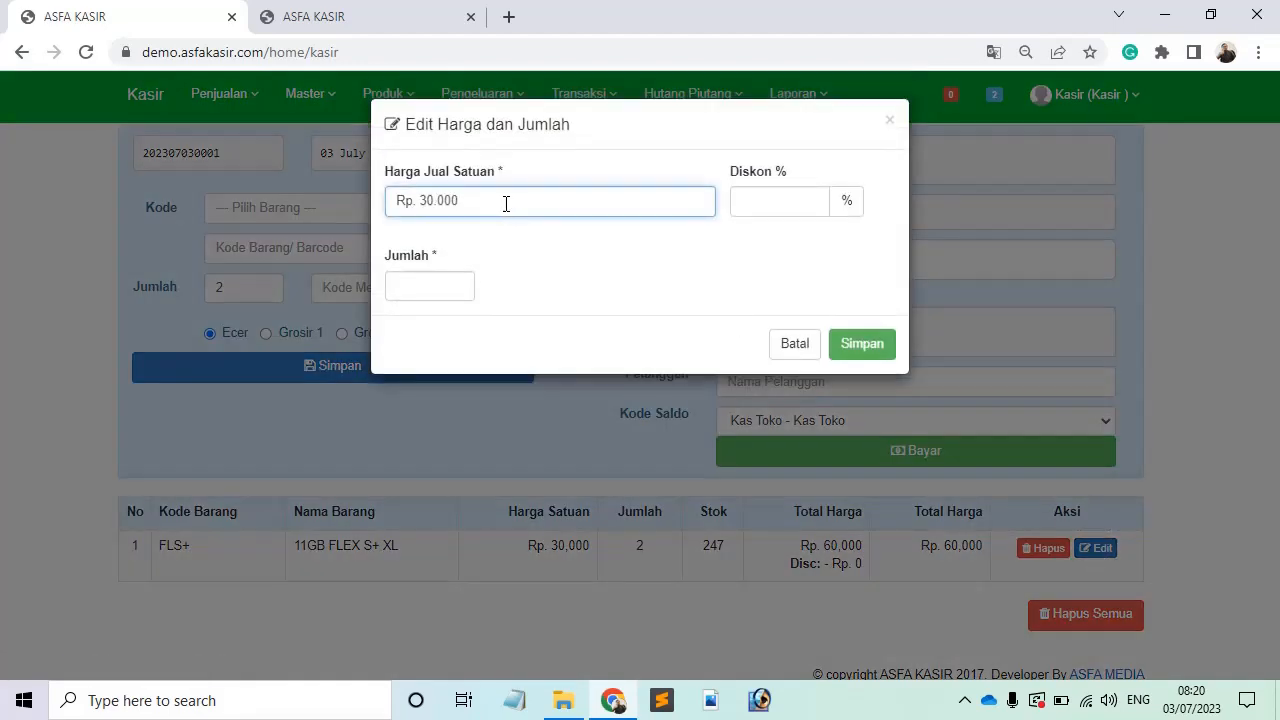
pyautogui.press('BackSpace')
pyautogui.press('BackSpace')
pyautogui.press('BackSpace')
pyautogui.press('BackSpace')
pyautogui.press('BackSpace')
pyautogui.write('27.000')
# Step: Set the quantity to 1 and save the edited price and quantity
pyautogui.click(429, 279)
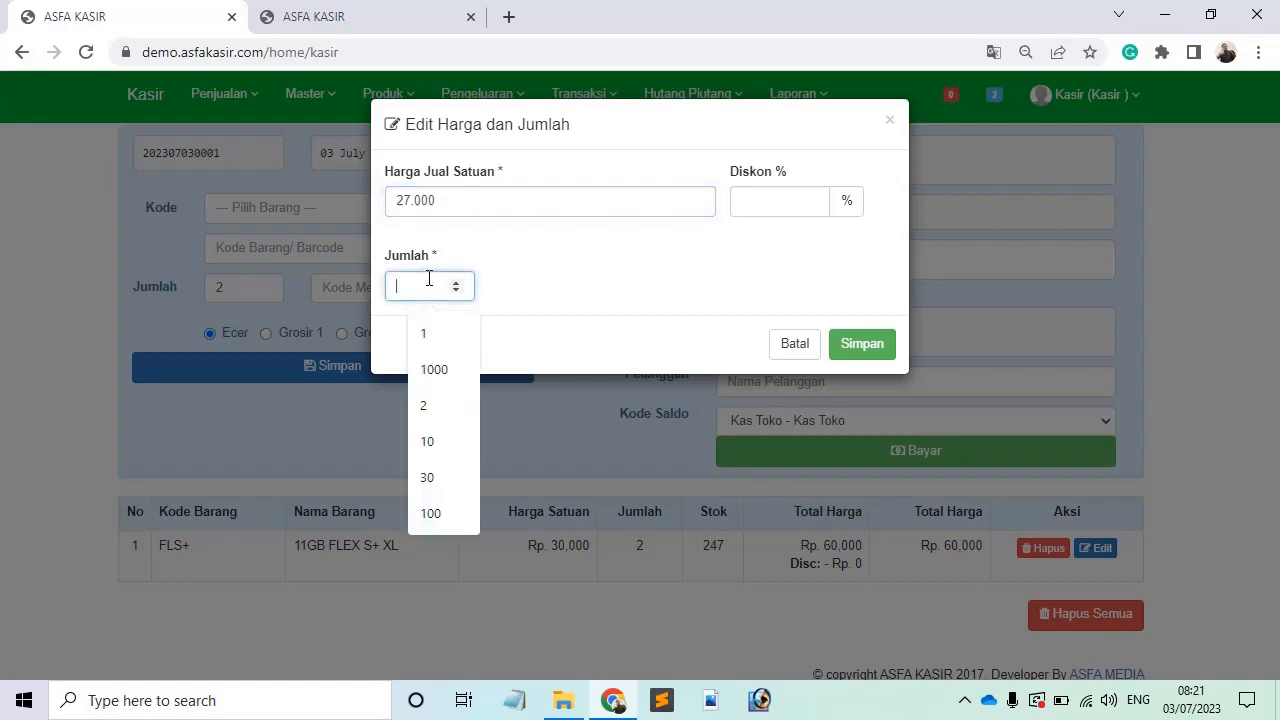
pyautogui.write('1')
pyautogui.click(457, 266)
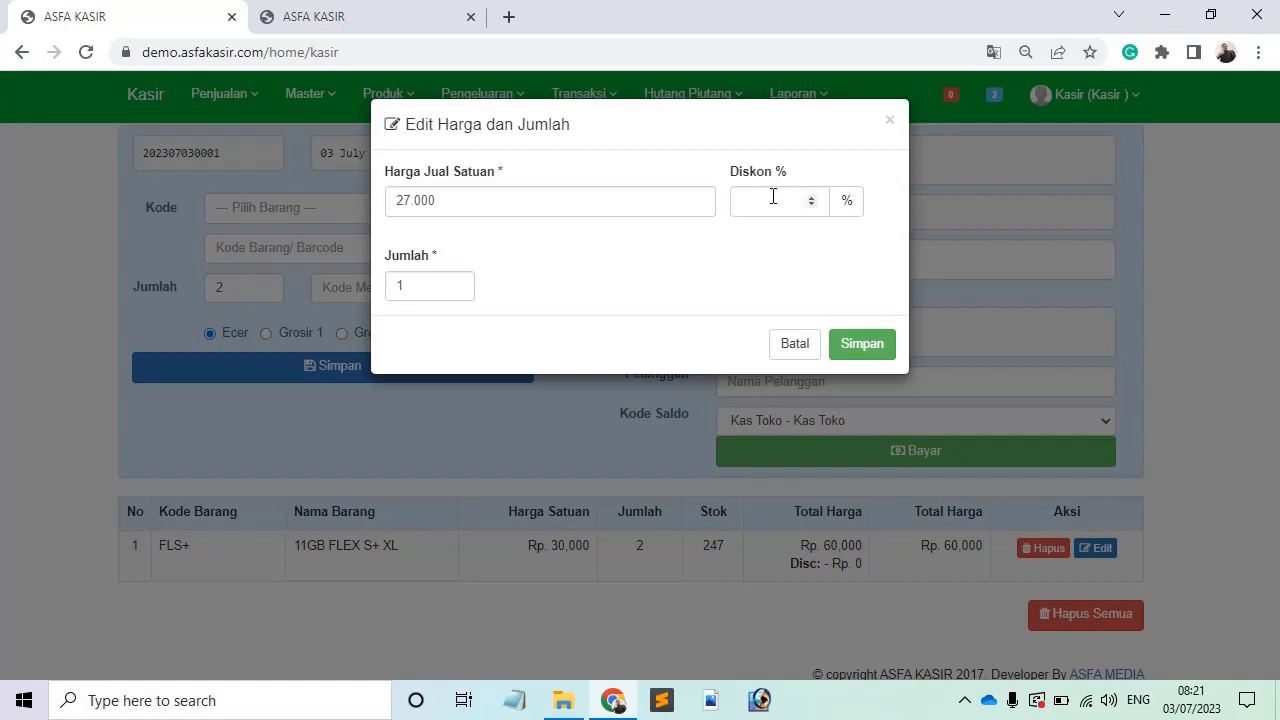
pyautogui.click(767, 190)
pyautogui.click(700, 286)
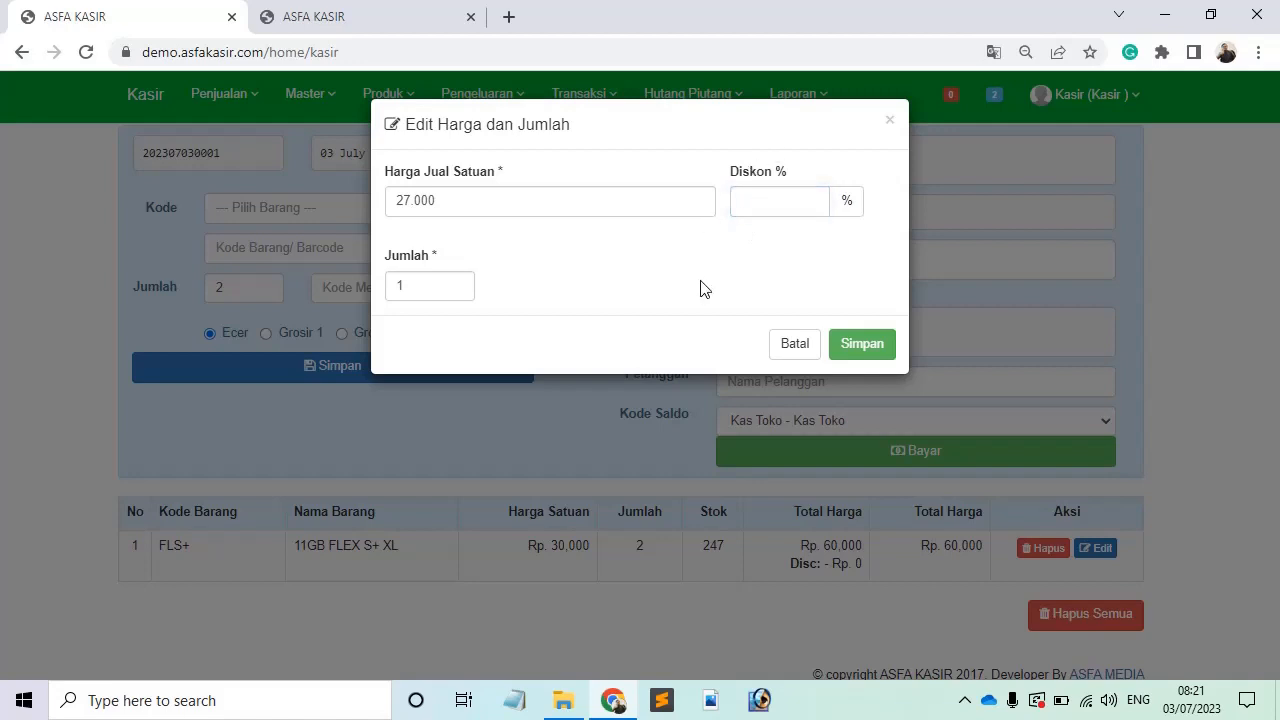
pyautogui.click(548, 207)
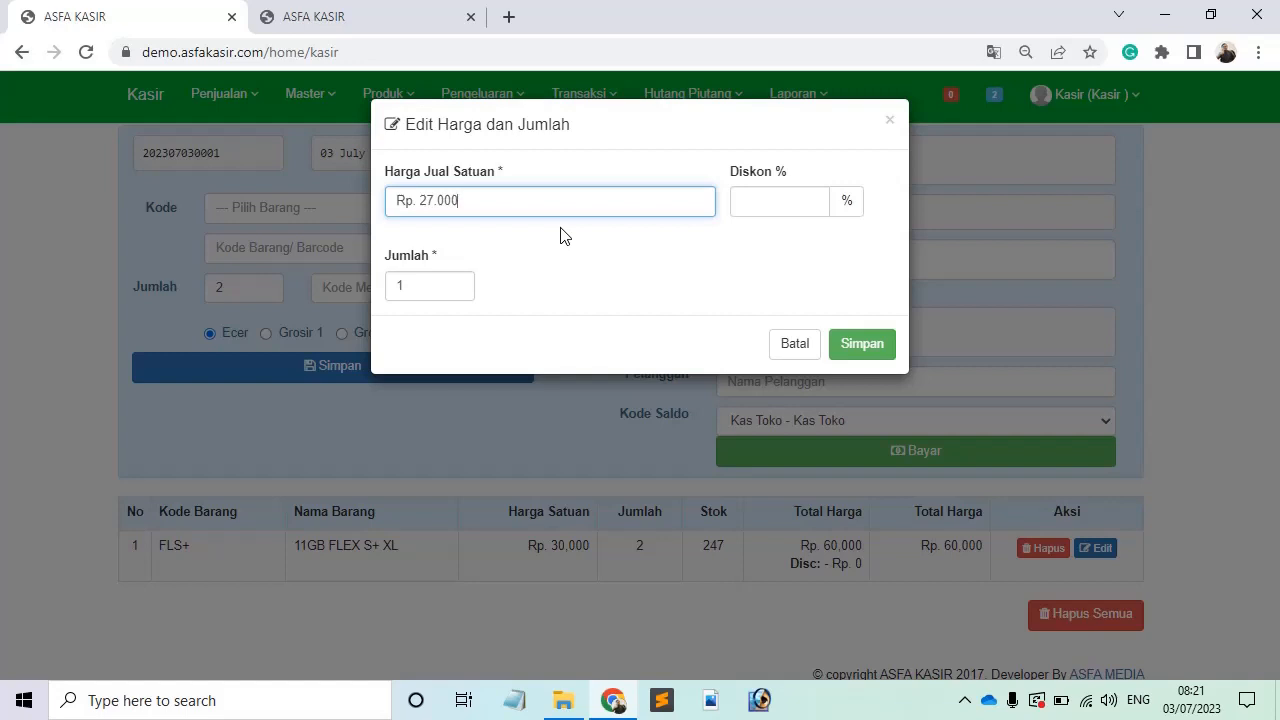
pyautogui.click(870, 352)
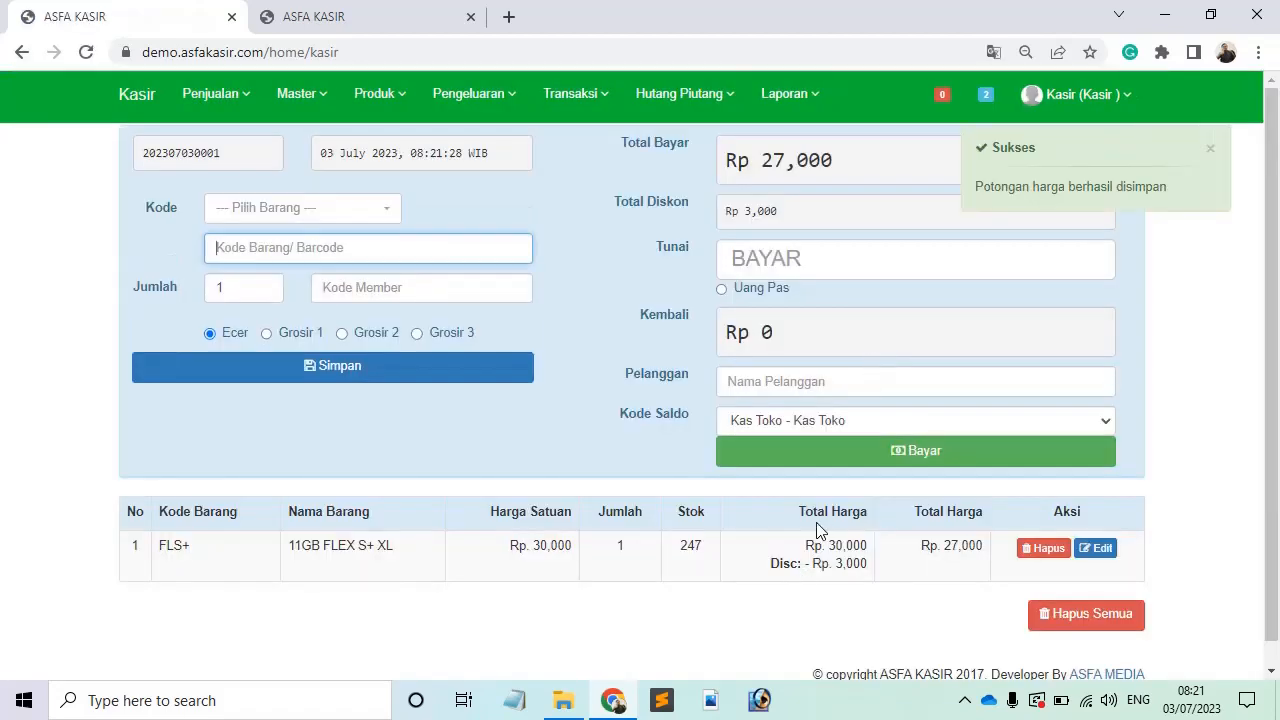
# Step: Highlight the original 30,000 line total and the 3,000 discount
pyautogui.click(770, 548)
pyautogui.moveTo(805, 545); pyautogui.dragTo(862, 546)
pyautogui.moveTo(782, 564); pyautogui.dragTo(980, 546)
pyautogui.click(861, 565)
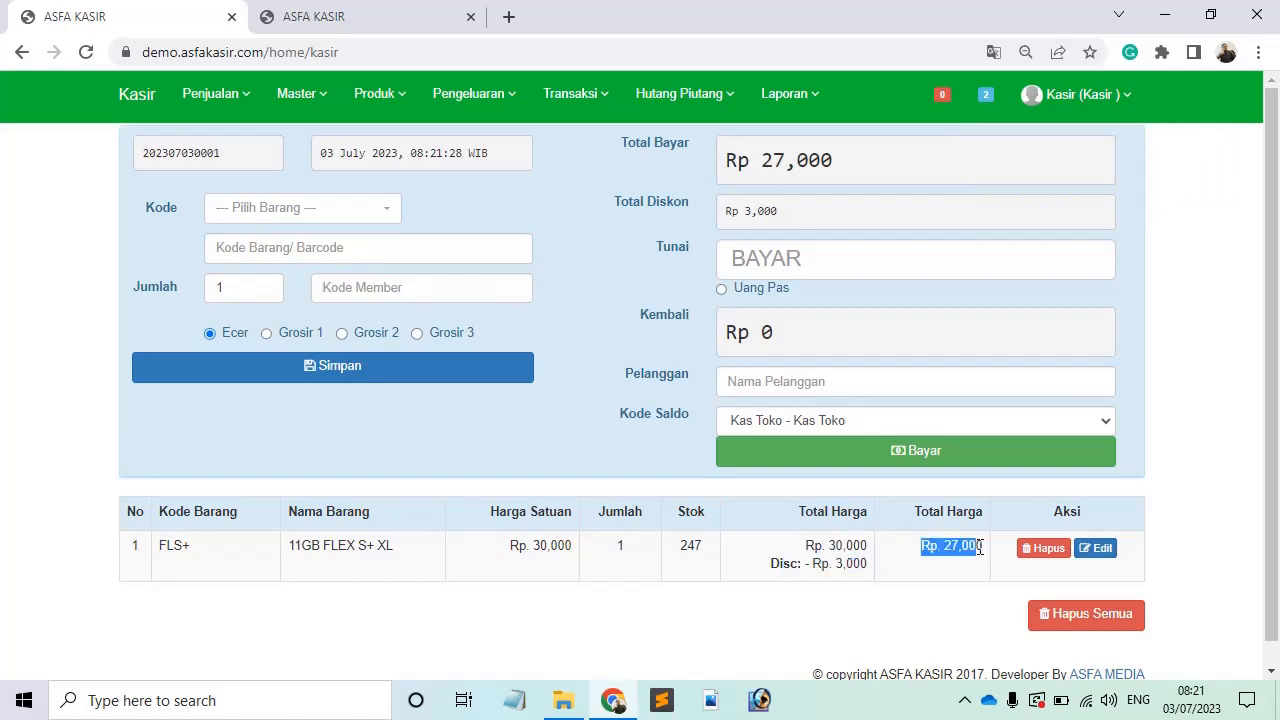
# Step: Delete the FLS+ 11GB FLEX S+ XL line and confirm with Ya
pyautogui.click(980, 546)
pyautogui.scroll(-1, 682, 555)
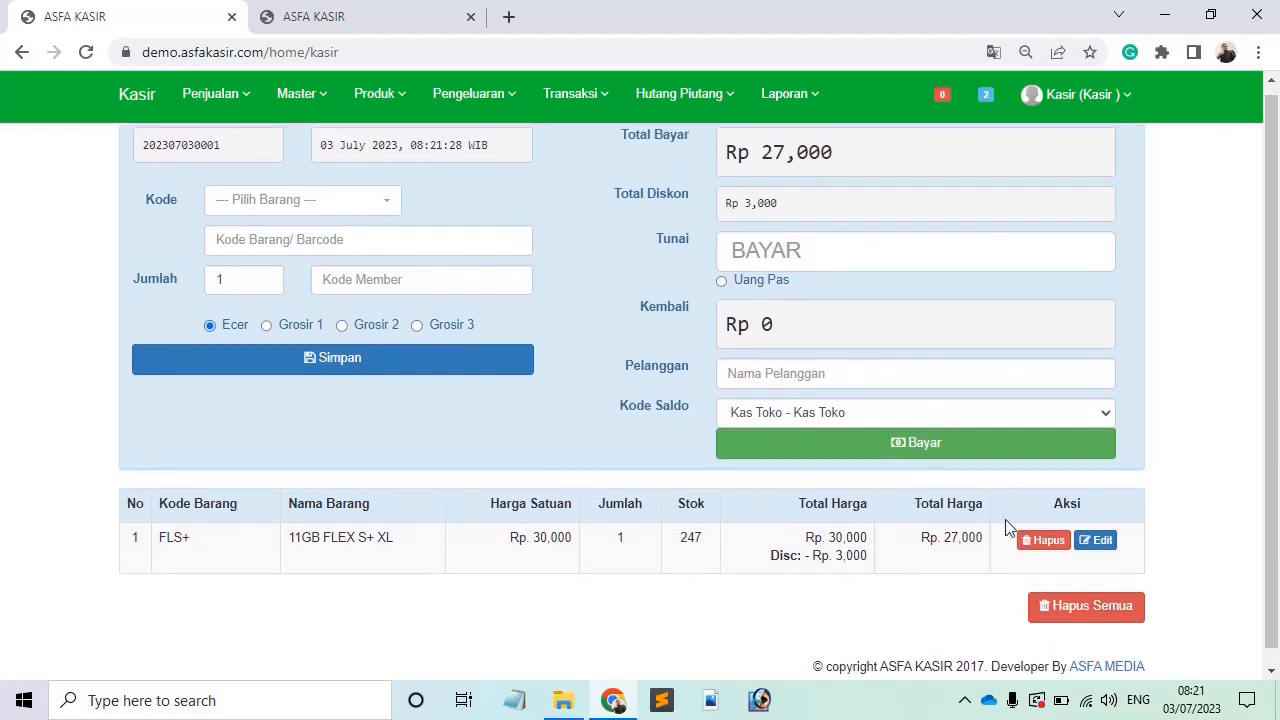
pyautogui.click(1043, 546)
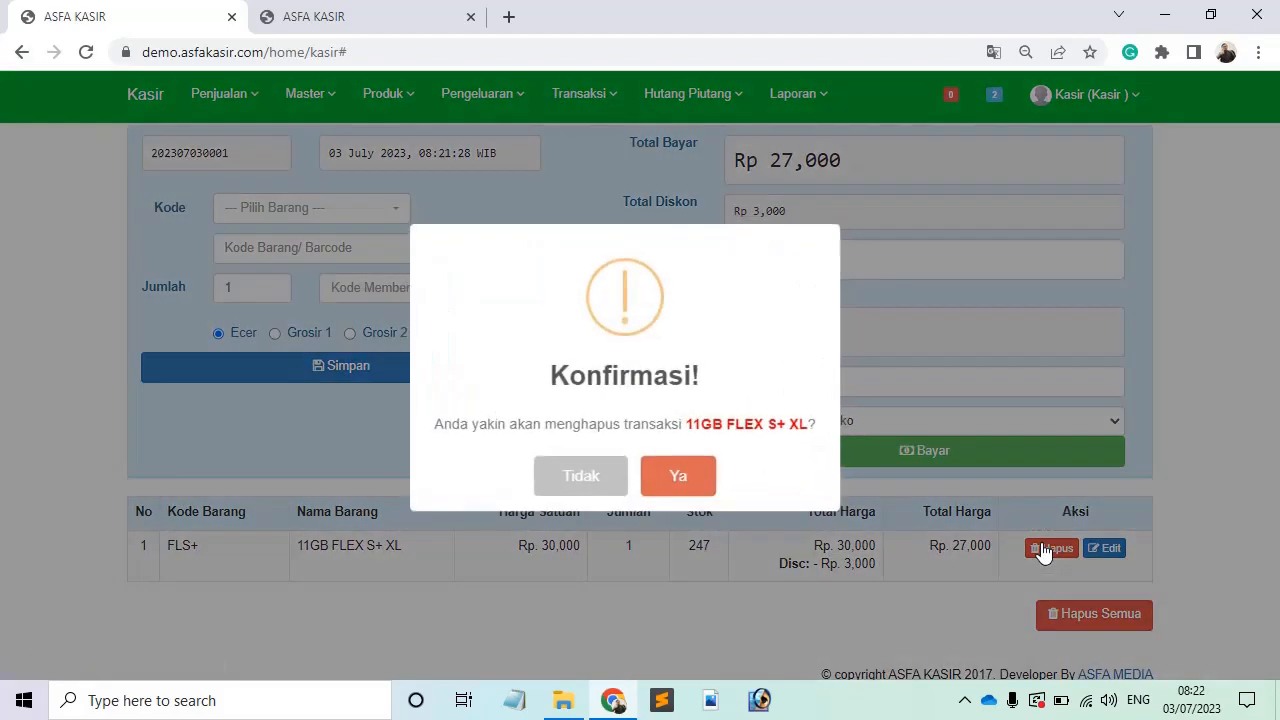
pyautogui.click(692, 494)
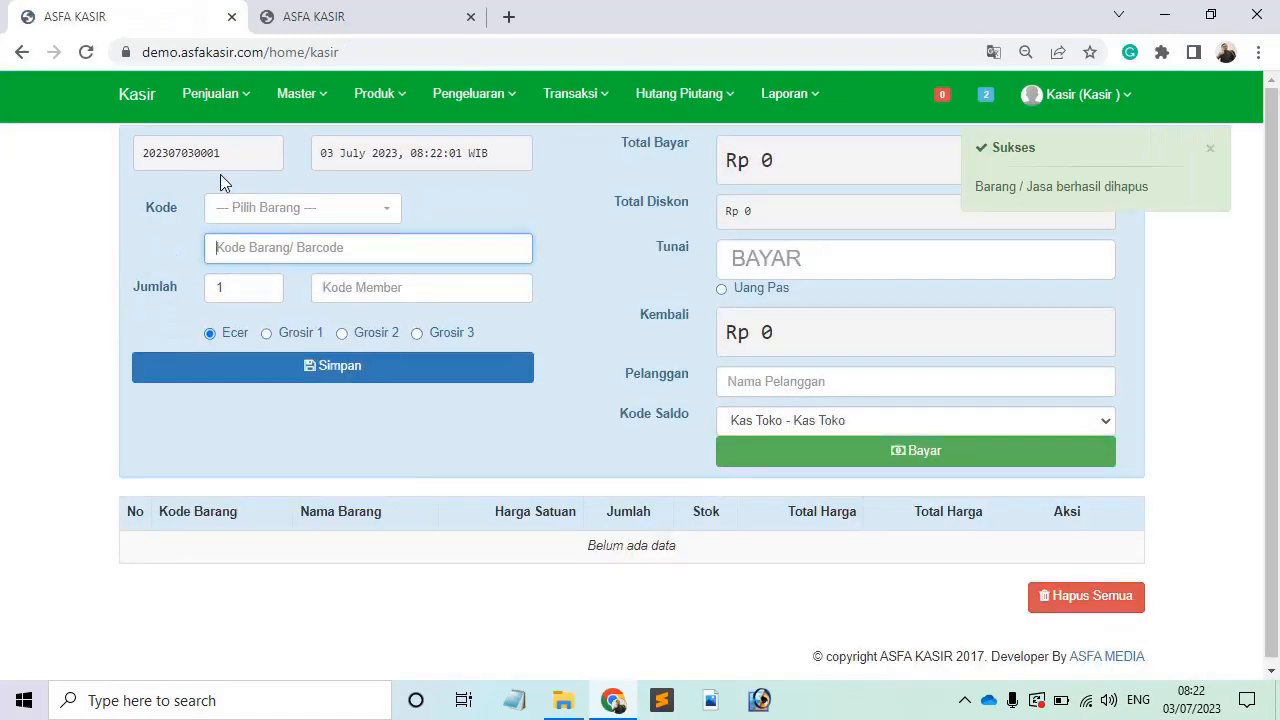
# Step: Add two FLS+ - 11GB FLEX S+ XL to the cart
pyautogui.click(285, 208)
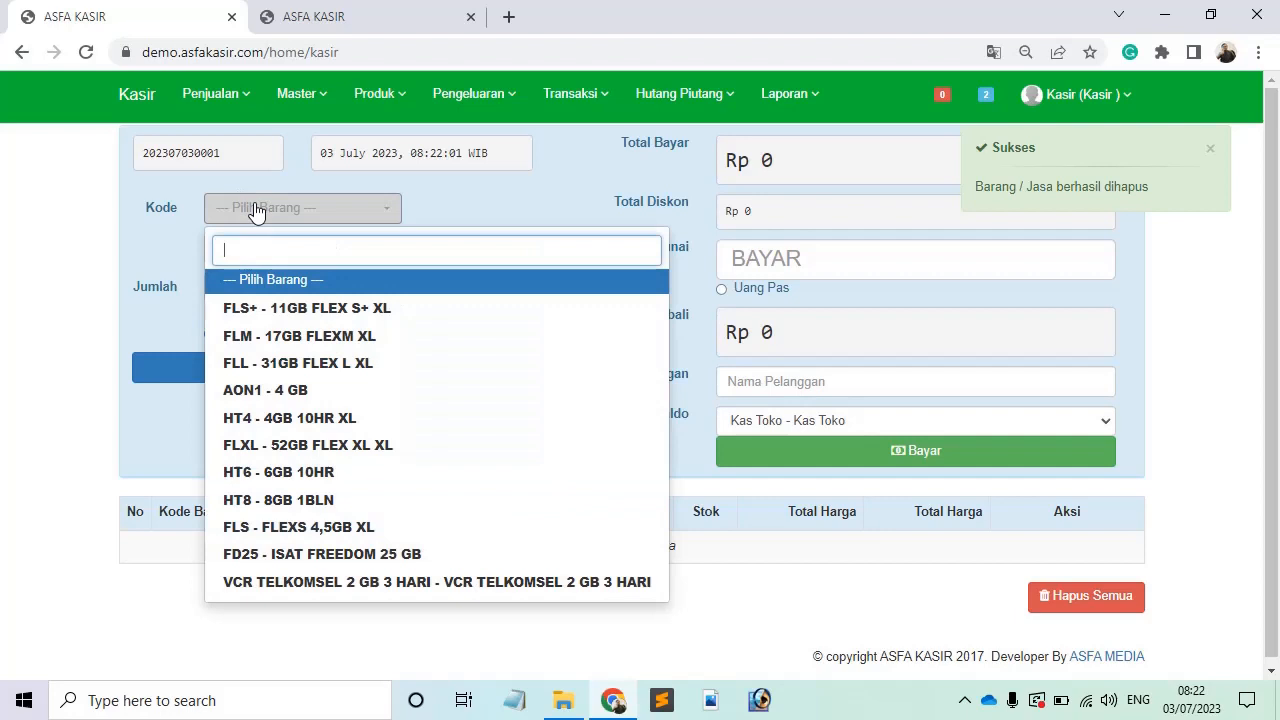
pyautogui.click(294, 310)
pyautogui.moveTo(243, 291); pyautogui.dragTo(157, 290)
pyautogui.write('2')
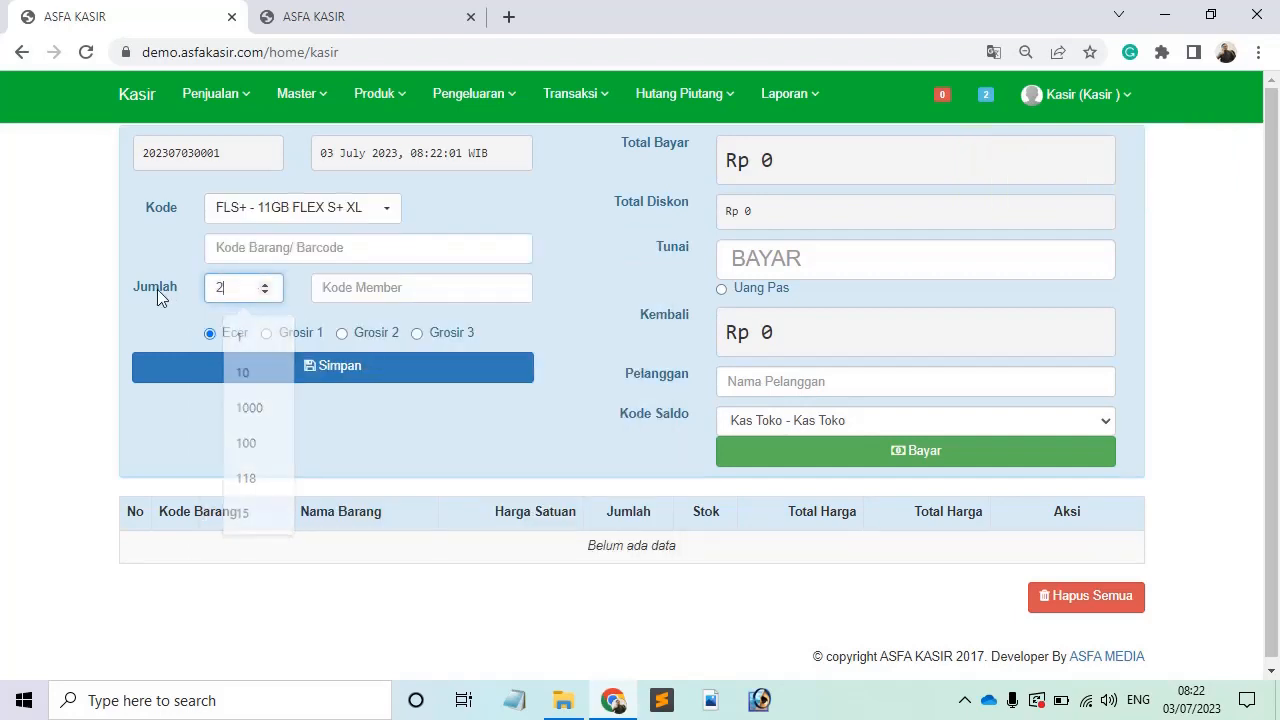
pyautogui.click(242, 365)
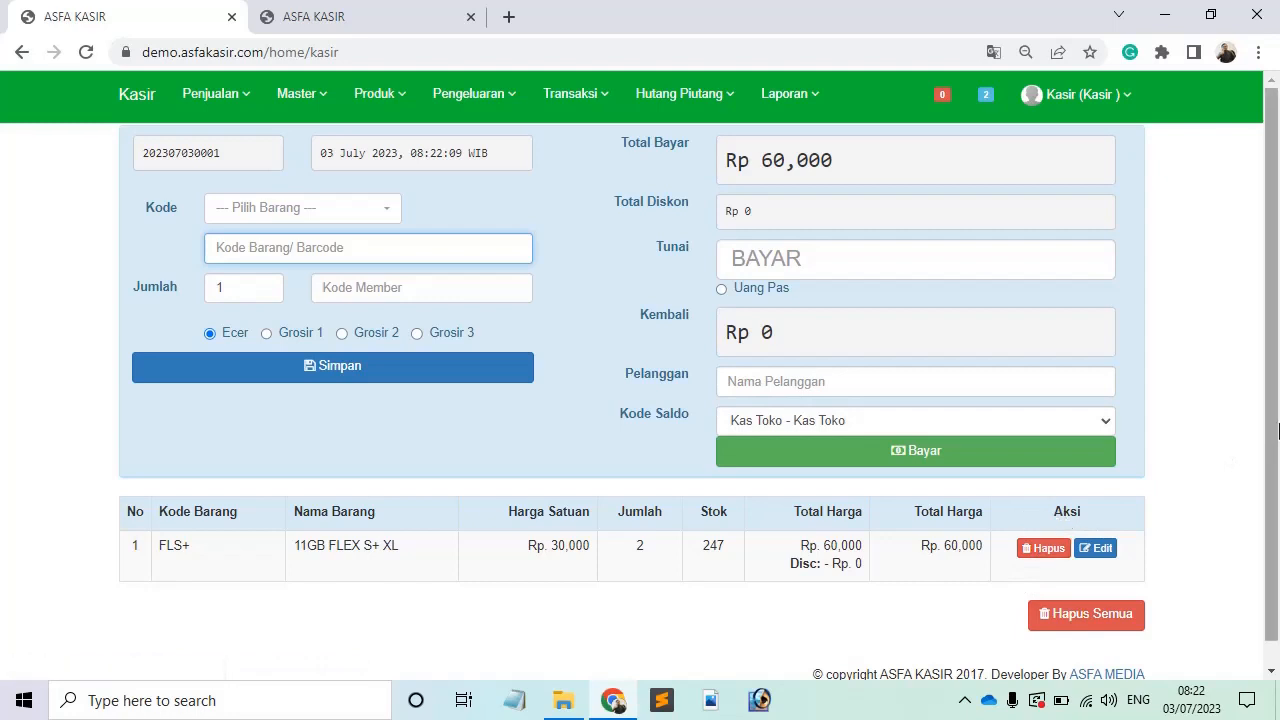
# Step: Add one FLM - 17GB FLEXM XL, bringing the total to Rp 99,000
pyautogui.click(297, 215)
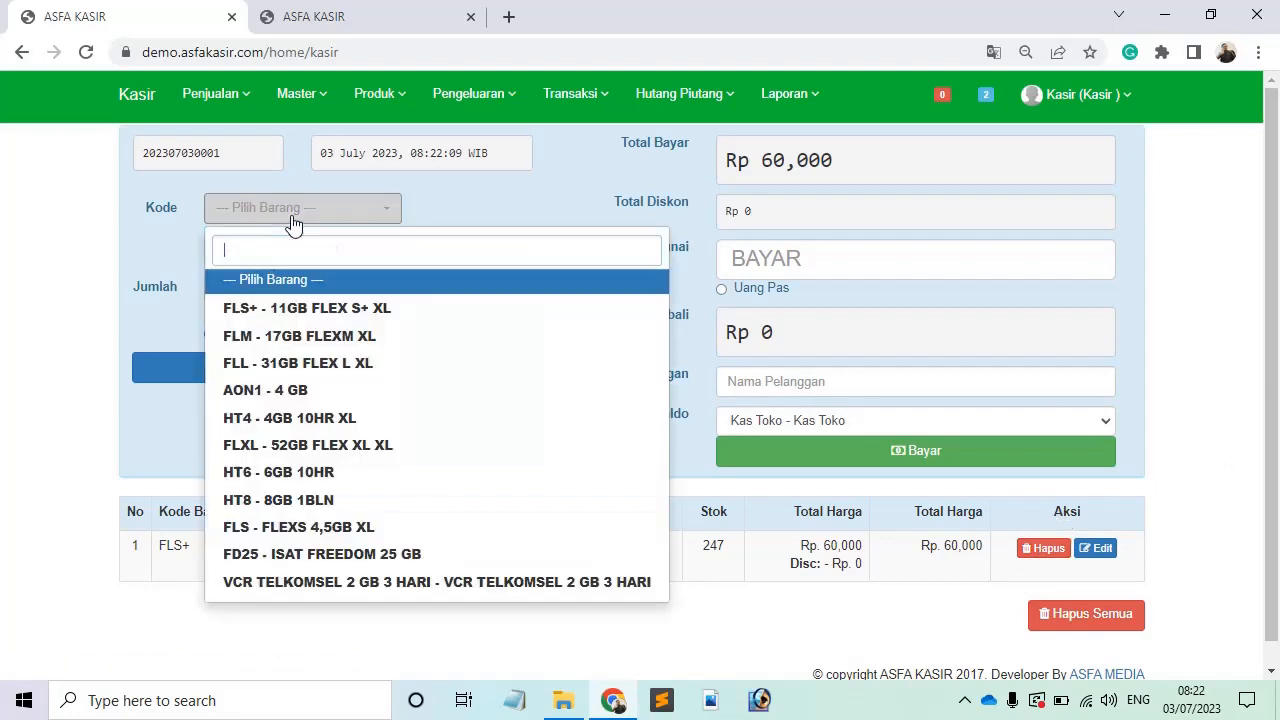
pyautogui.click(287, 333)
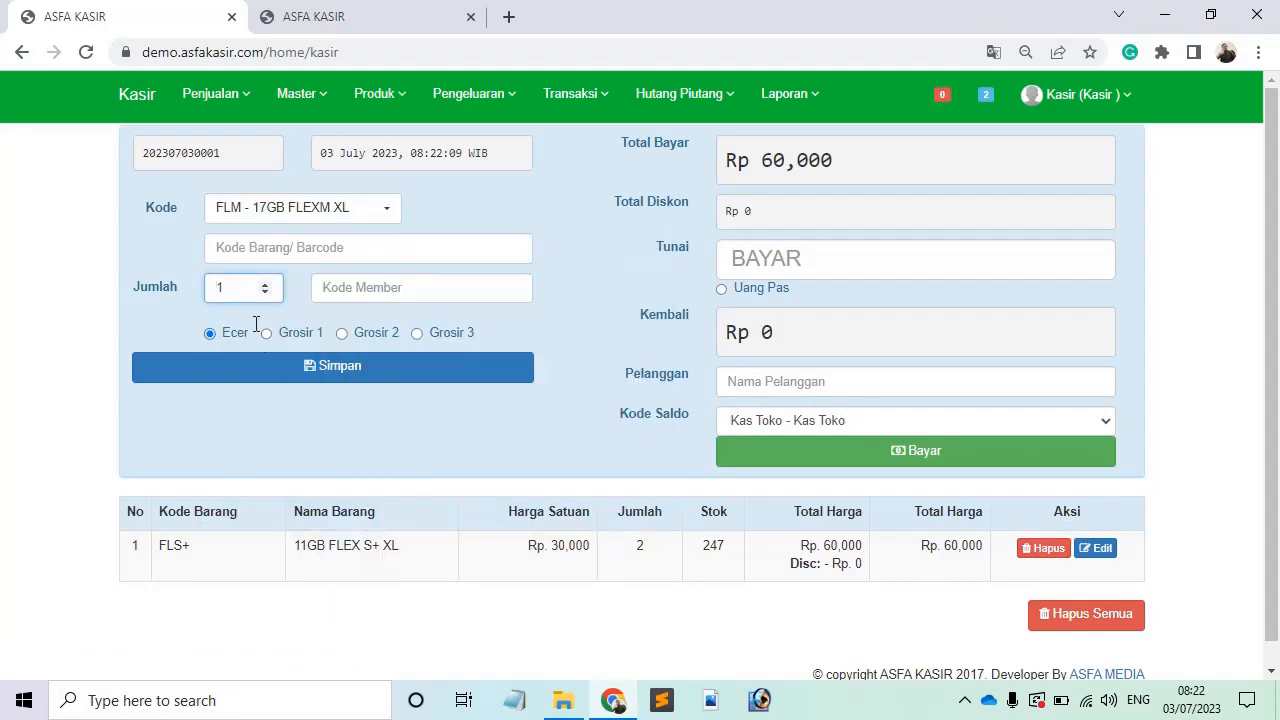
pyautogui.click(274, 372)
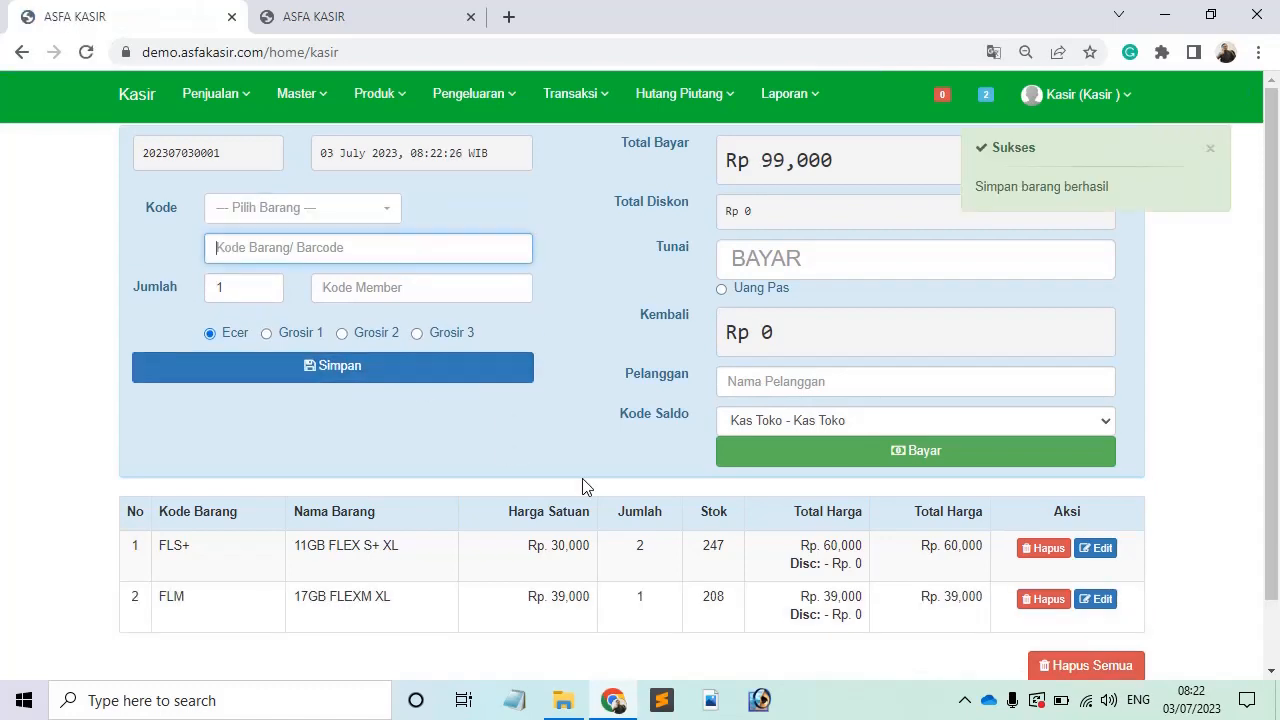
pyautogui.click(1210, 150)
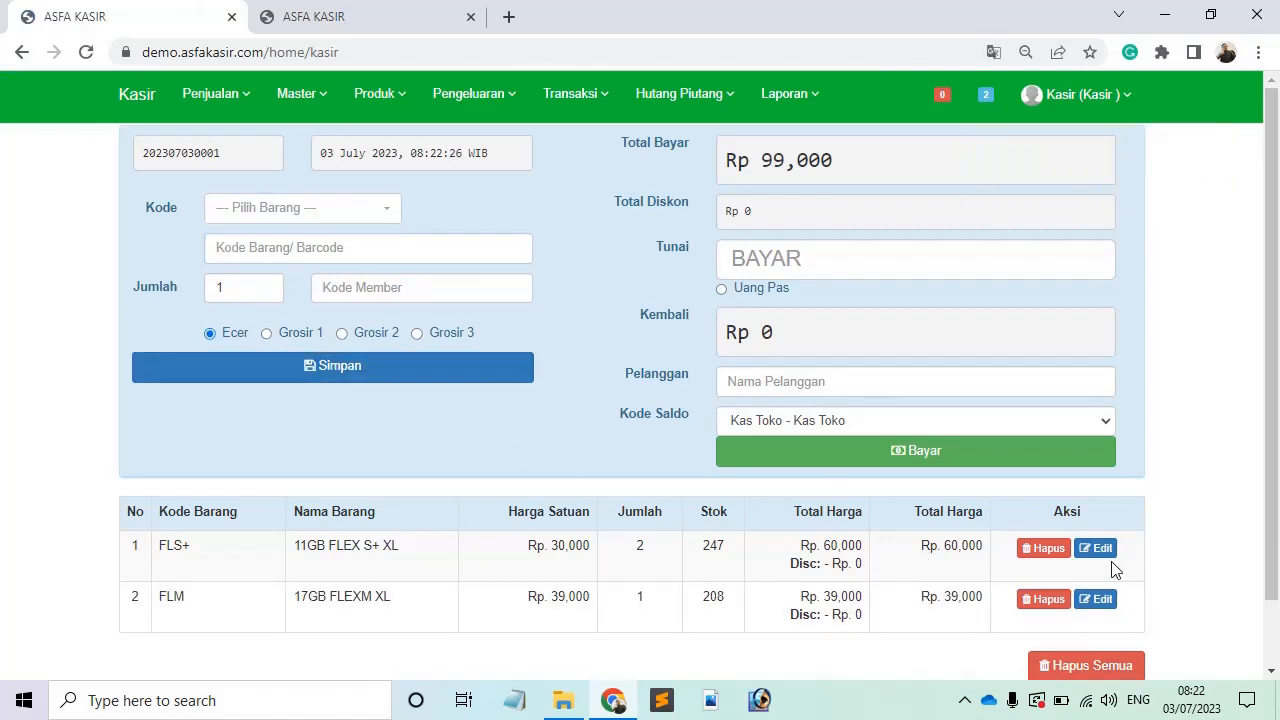
pyautogui.click(1097, 608)
# Step: Set the FLM unit price to 38.000 with quantity 1 and save
pyautogui.click(471, 206)
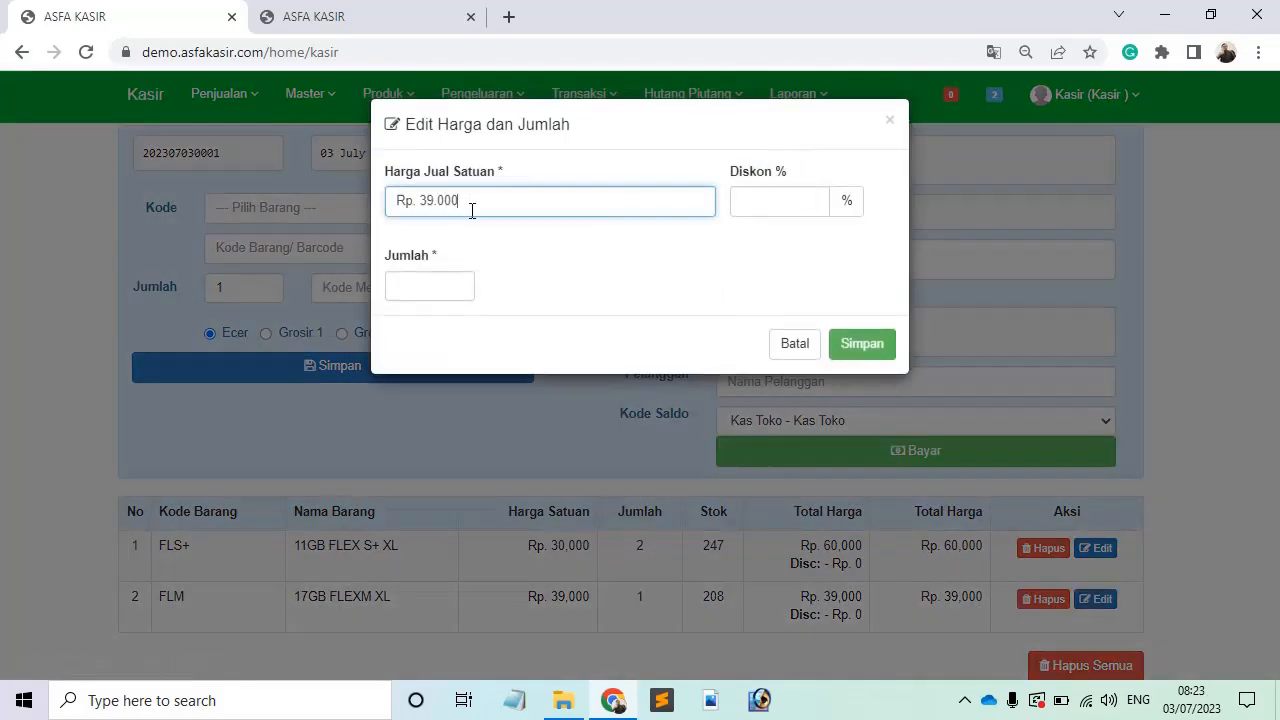
pyautogui.press('BackSpace')
pyautogui.press('BackSpace')
pyautogui.press('BackSpace')
pyautogui.press('BackSpace')
pyautogui.write('8000')
pyautogui.click(434, 289)
pyautogui.write('1')
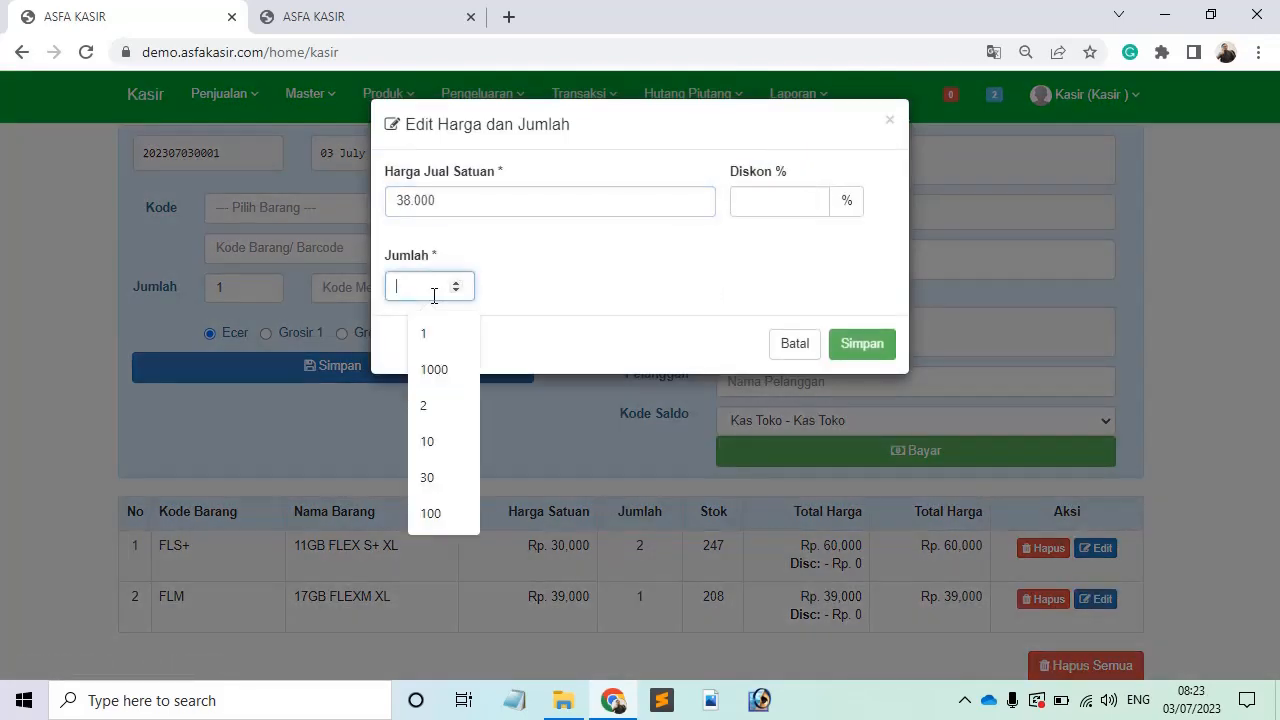
pyautogui.click(865, 350)
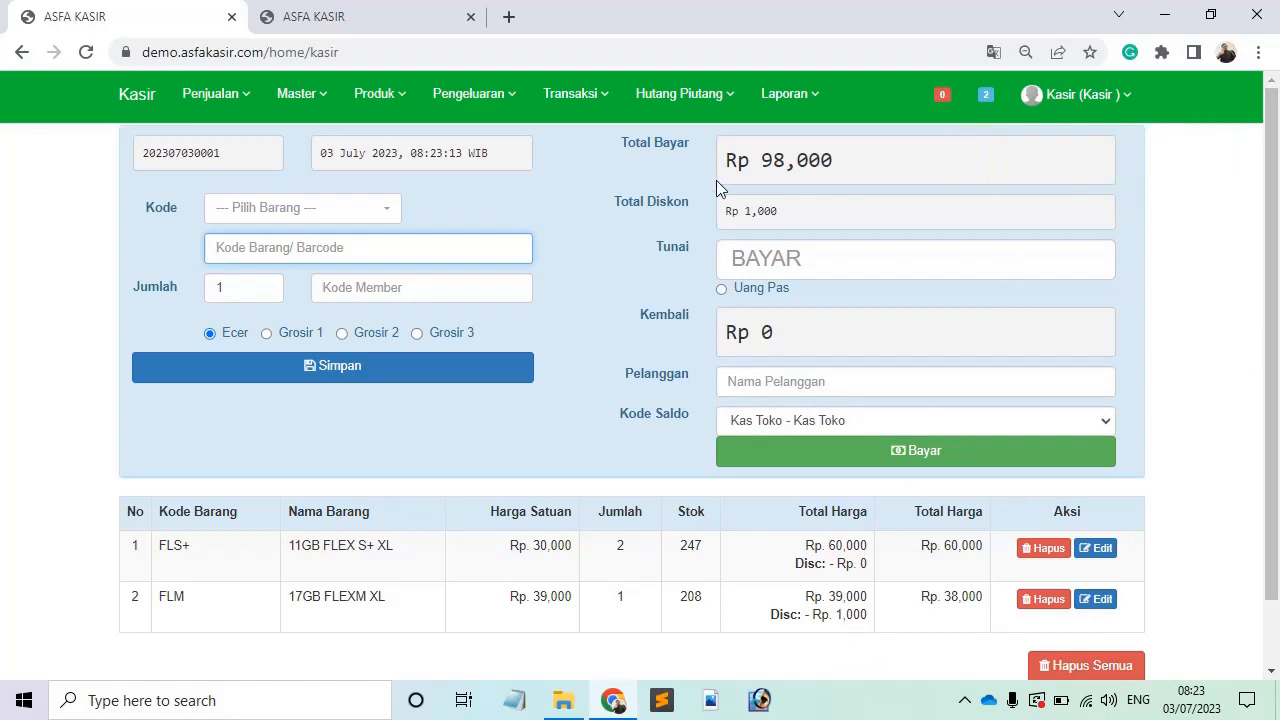
# Step: Highlight the new Rp 98,000 total and the Rp 1,000 total discount
pyautogui.doubleClick(639, 140)
pyautogui.click(798, 172)
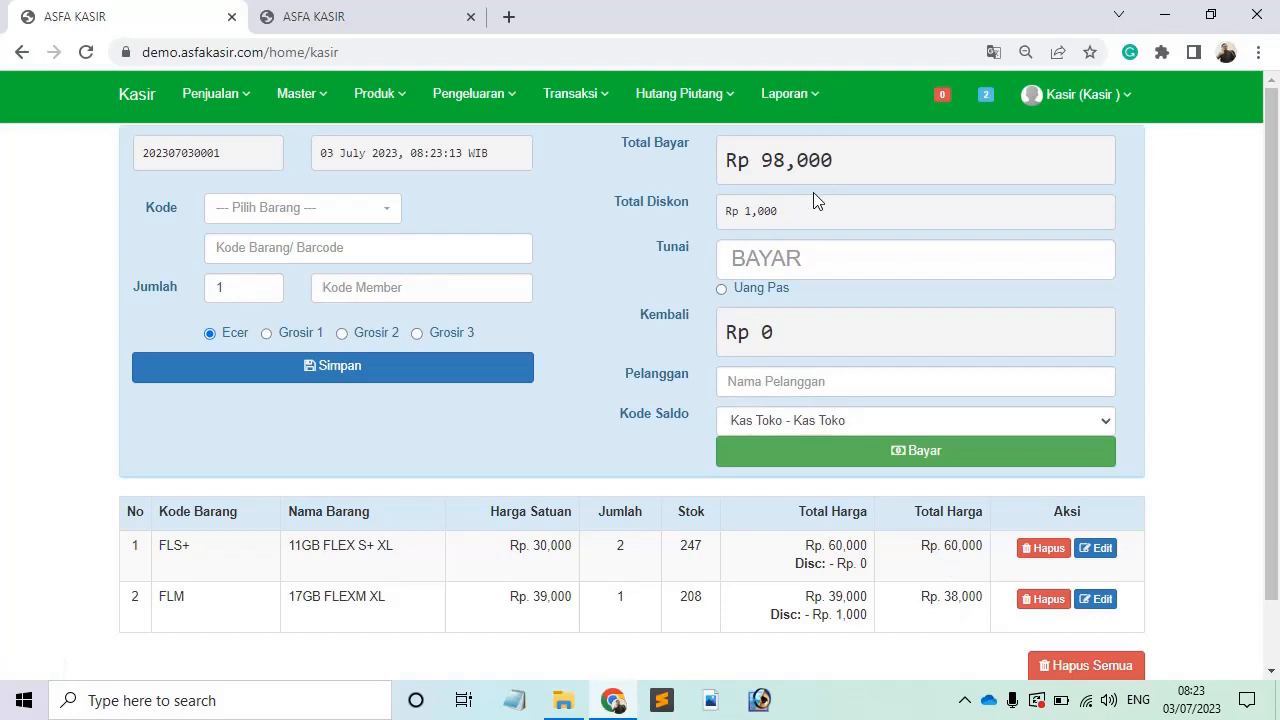
pyautogui.moveTo(778, 217); pyautogui.dragTo(759, 213)
pyautogui.click(763, 211)
# Step: Enter 100000 as the Tunai cash paid, giving Rp 2,000 change
pyautogui.click(793, 262)
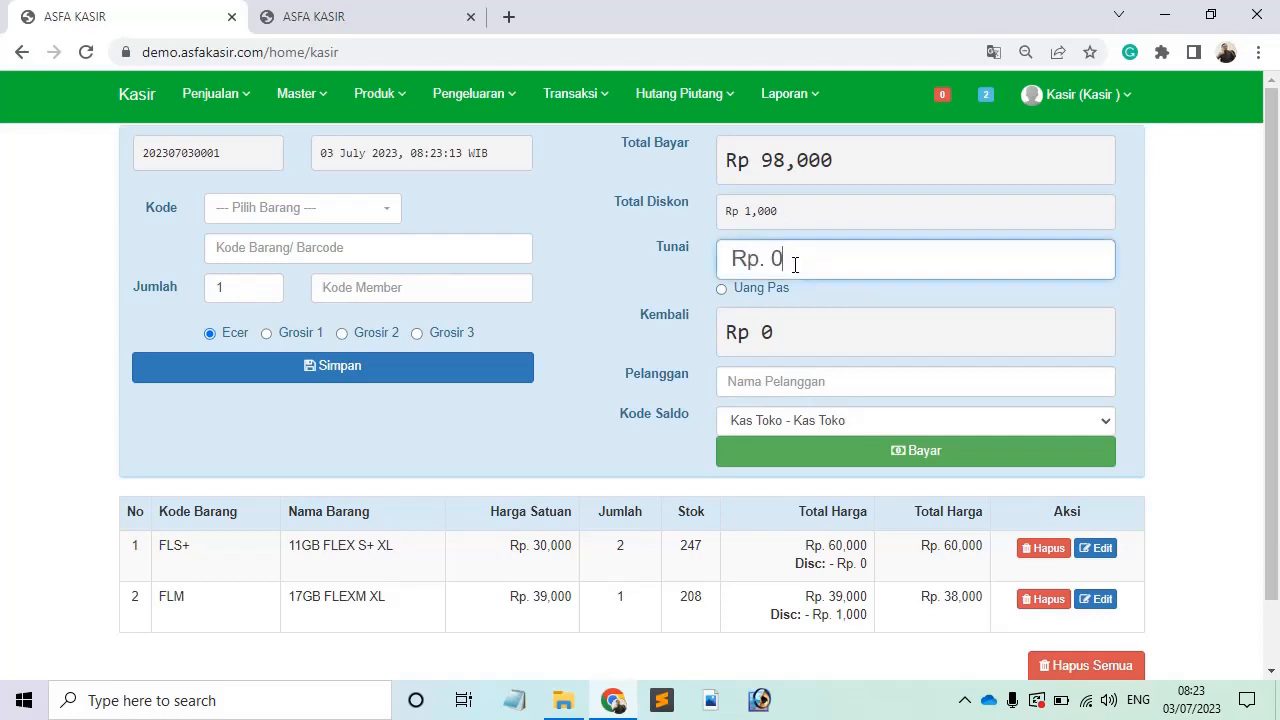
pyautogui.write('100000')
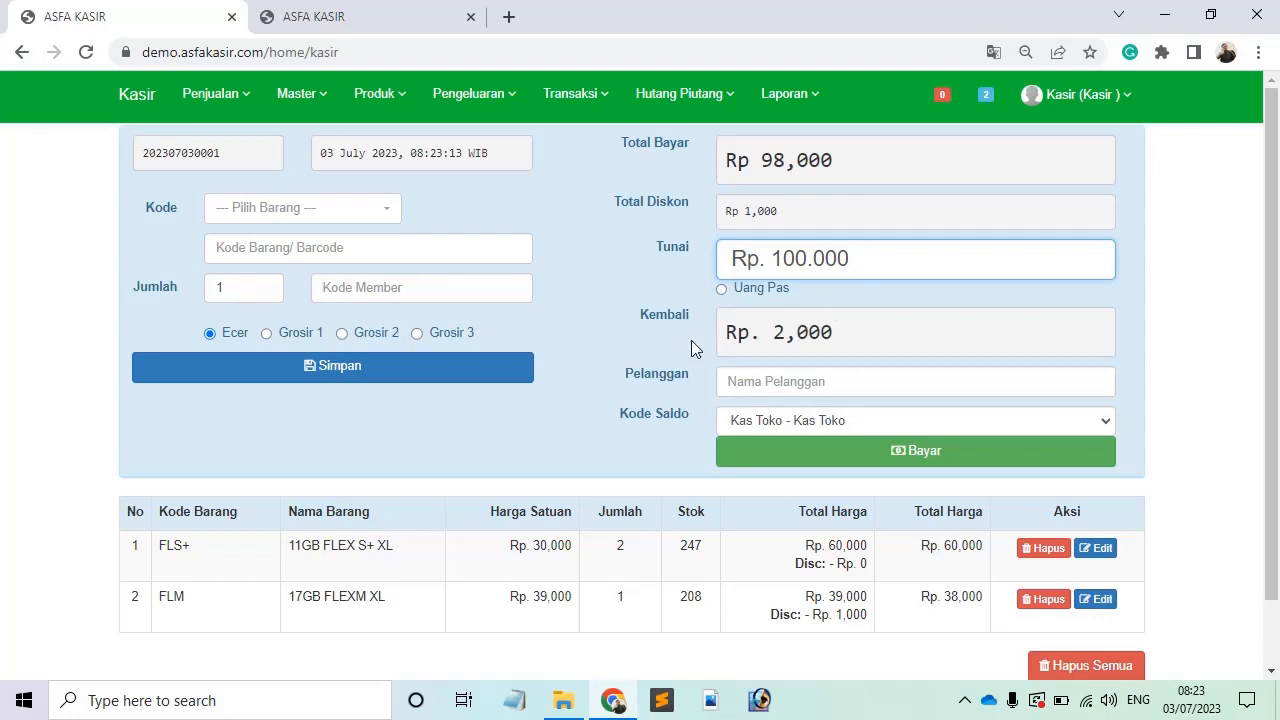
pyautogui.click(810, 394)
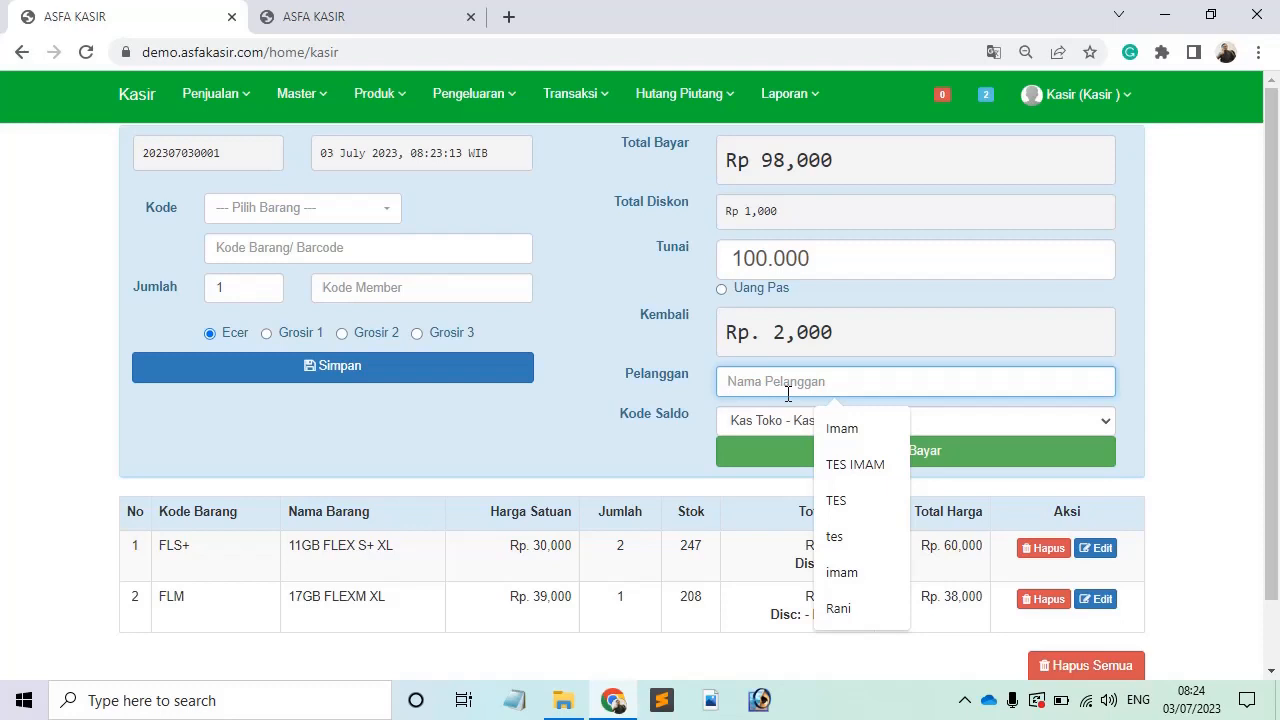
# Step: Enter the customer's name in the Pelanggan field
pyautogui.write('Dini')
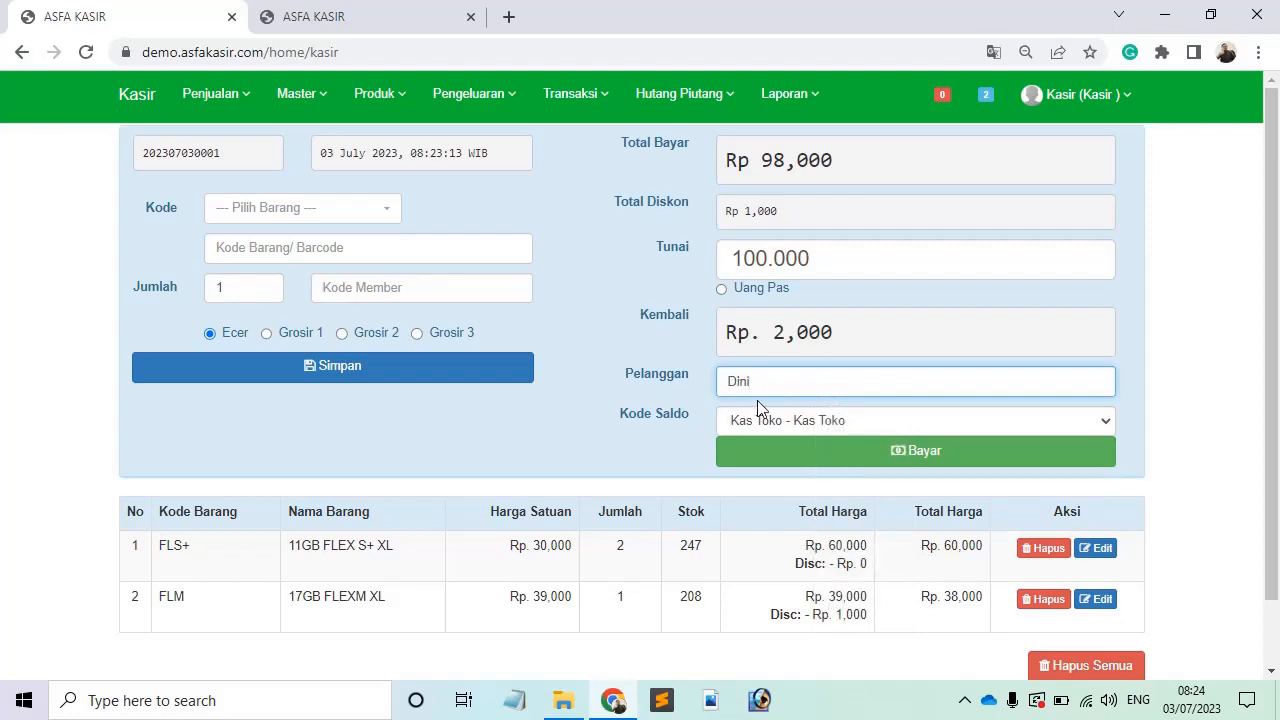
pyautogui.moveTo(694, 416); pyautogui.dragTo(640, 420)
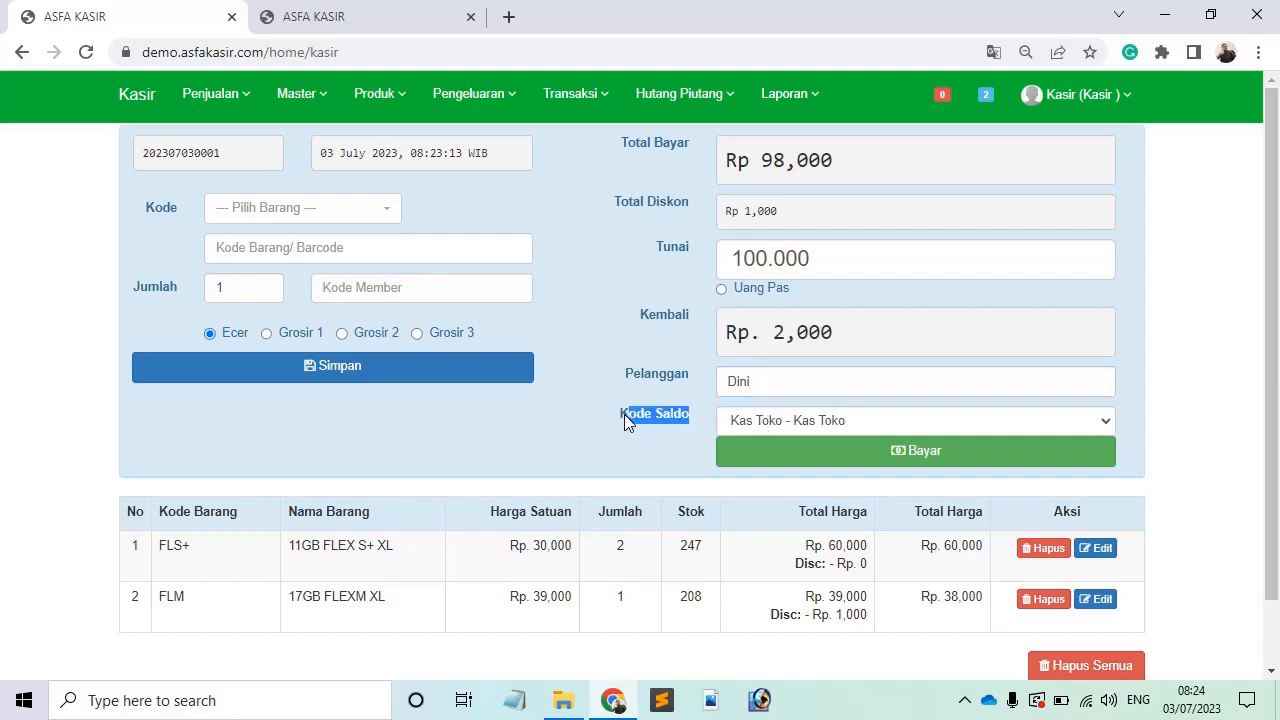
pyautogui.click(624, 414)
# Step: Keep Kode Saldo on Kas Toko - Kas Toko and complete the payment with Bayar
pyautogui.click(750, 422)
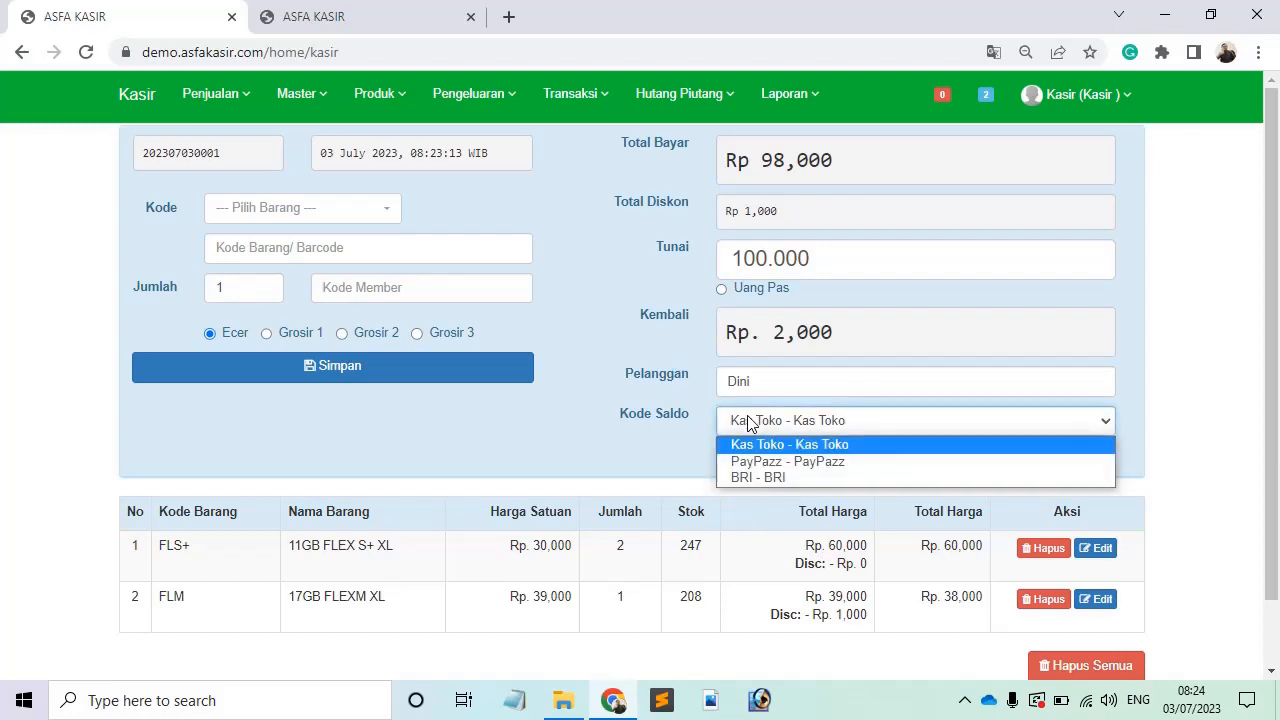
pyautogui.click(777, 479)
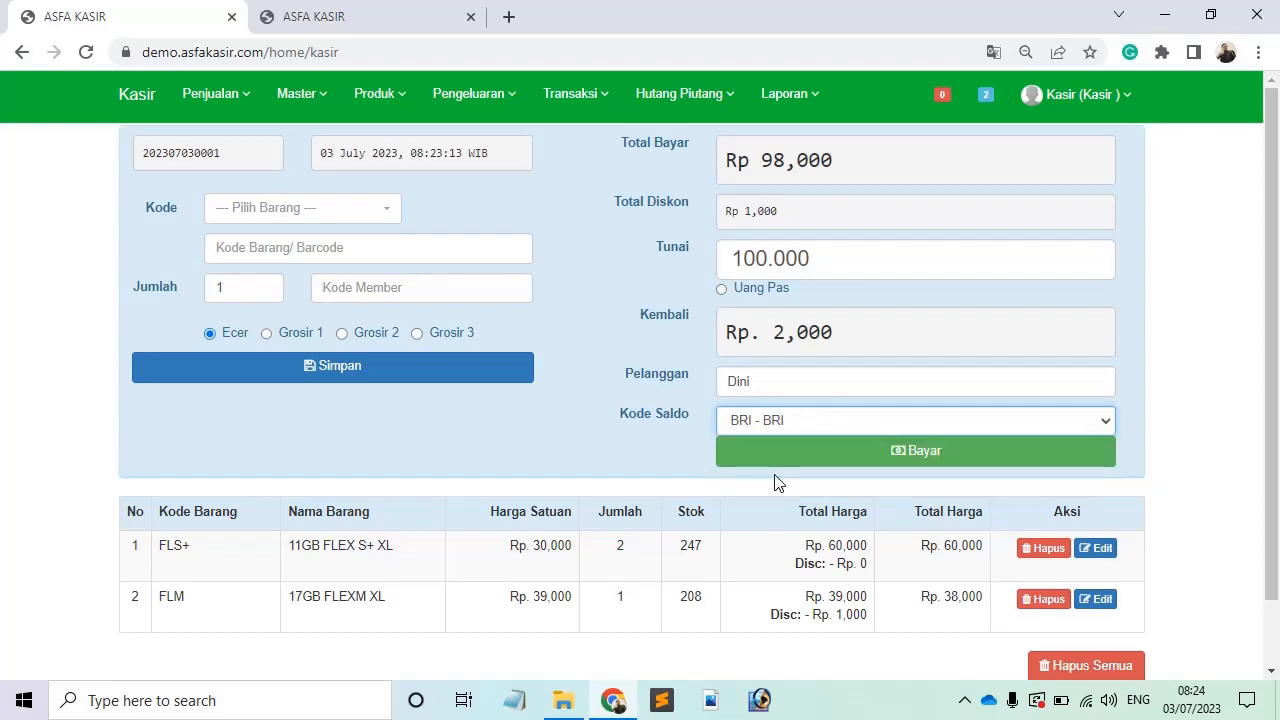
pyautogui.click(774, 421)
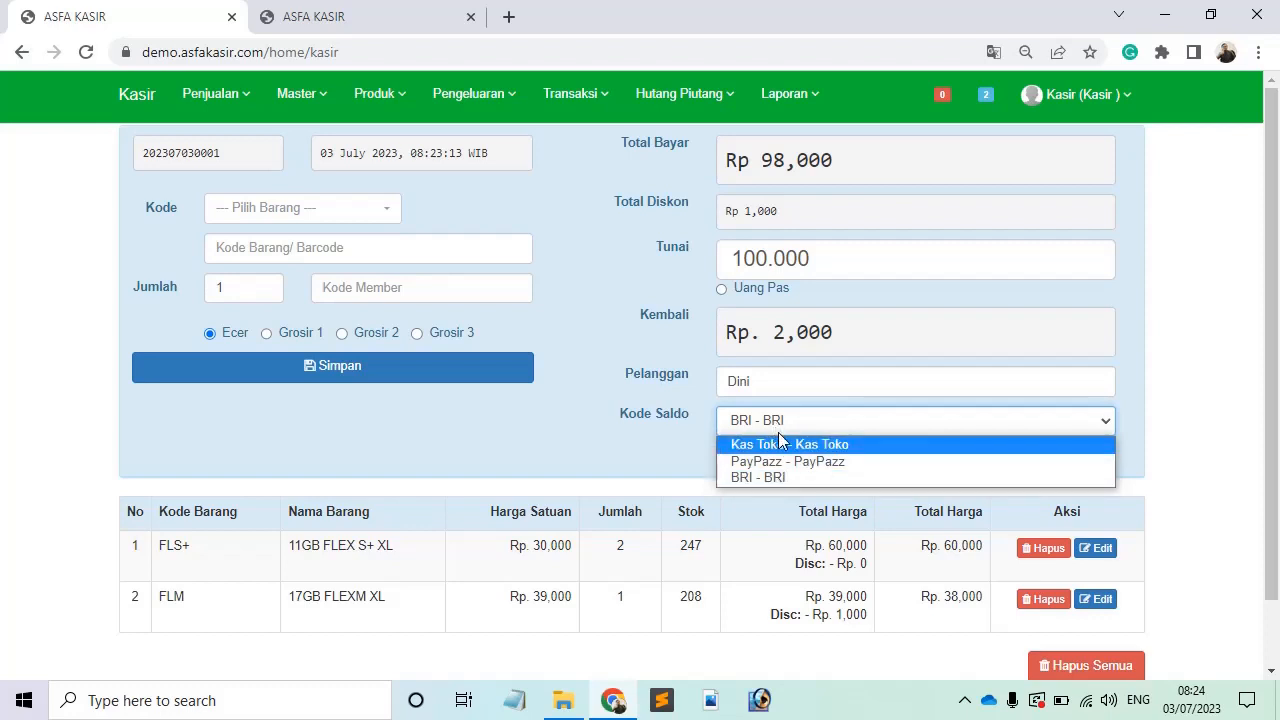
pyautogui.click(789, 447)
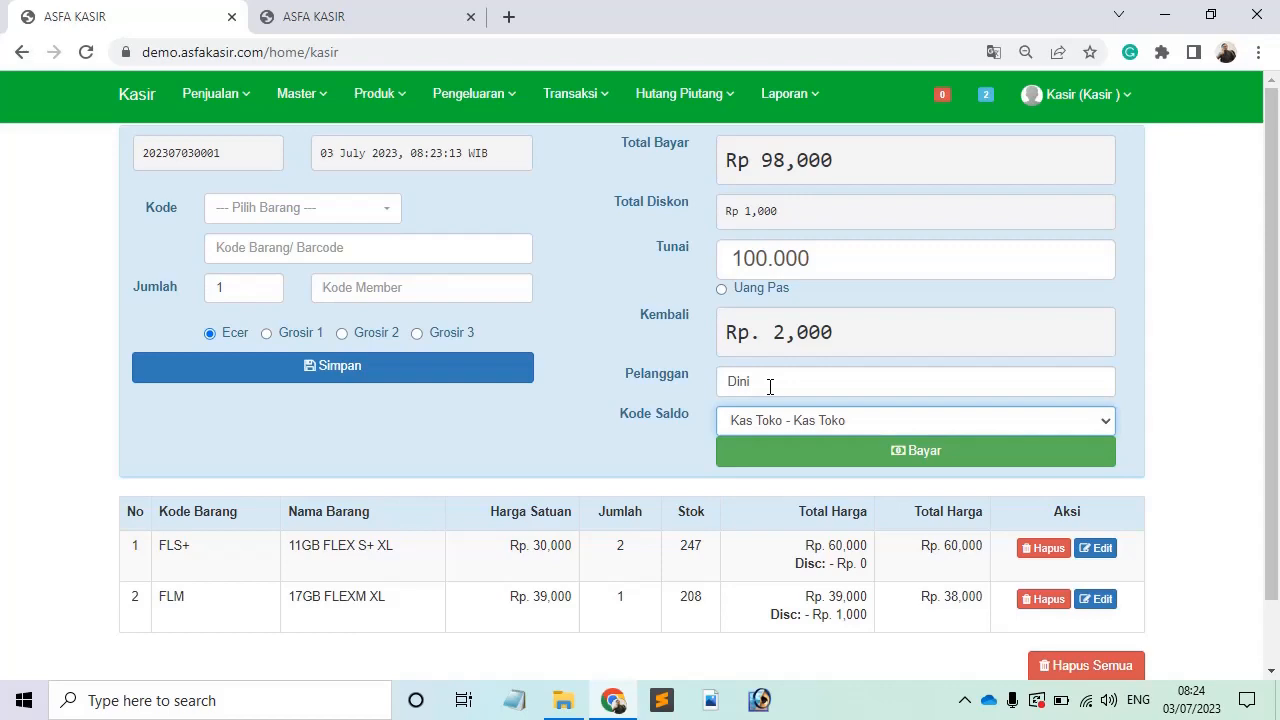
pyautogui.click(811, 450)
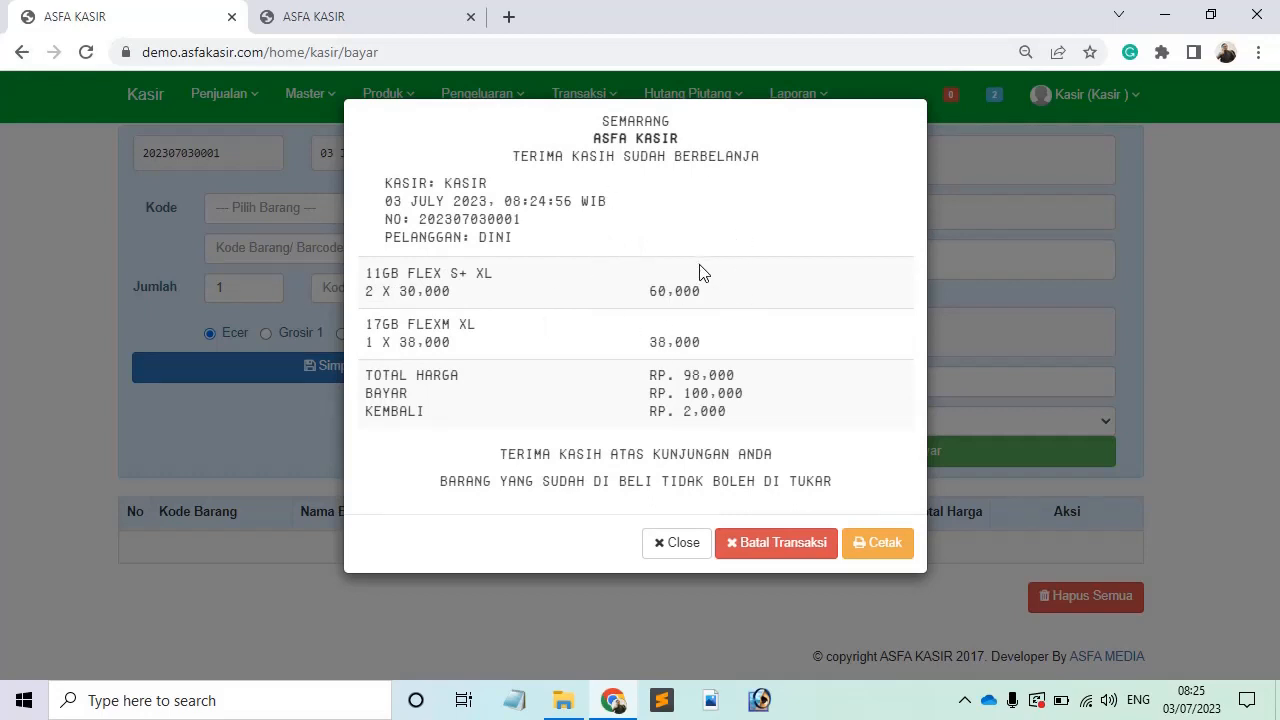
pyautogui.moveTo(602, 122); pyautogui.dragTo(700, 129)
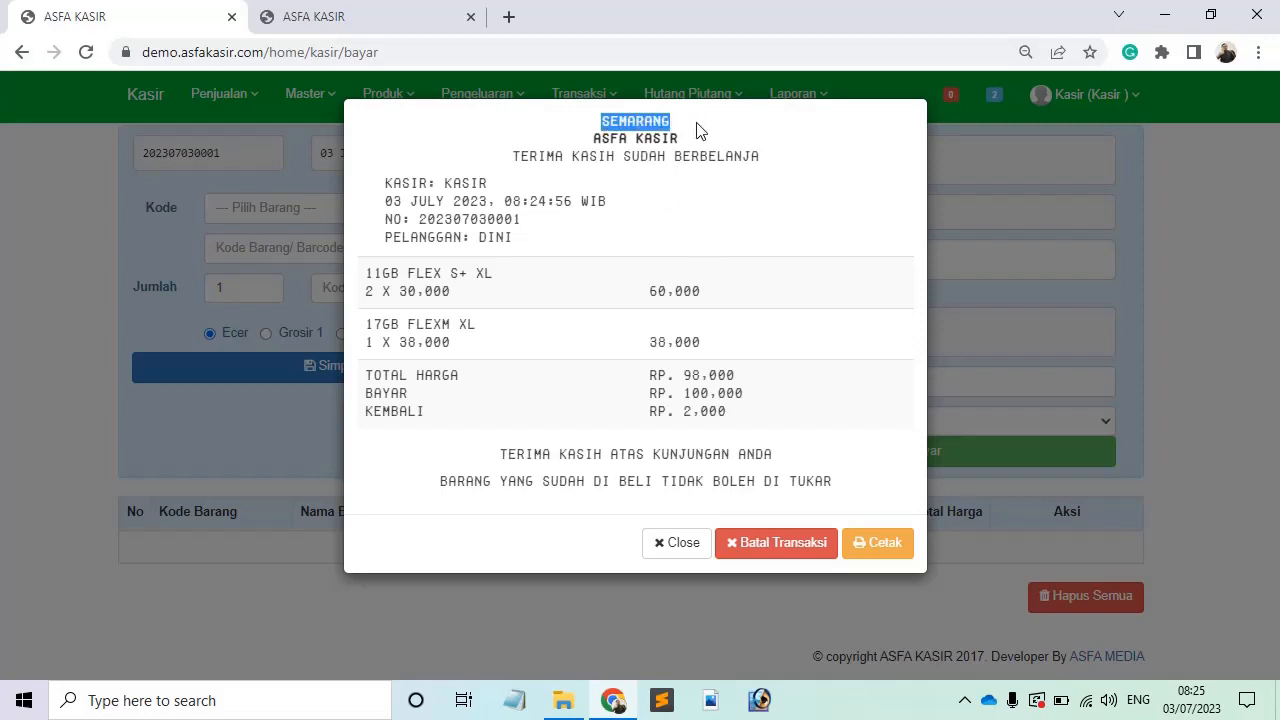
pyautogui.click(700, 129)
pyautogui.moveTo(576, 156); pyautogui.dragTo(795, 168)
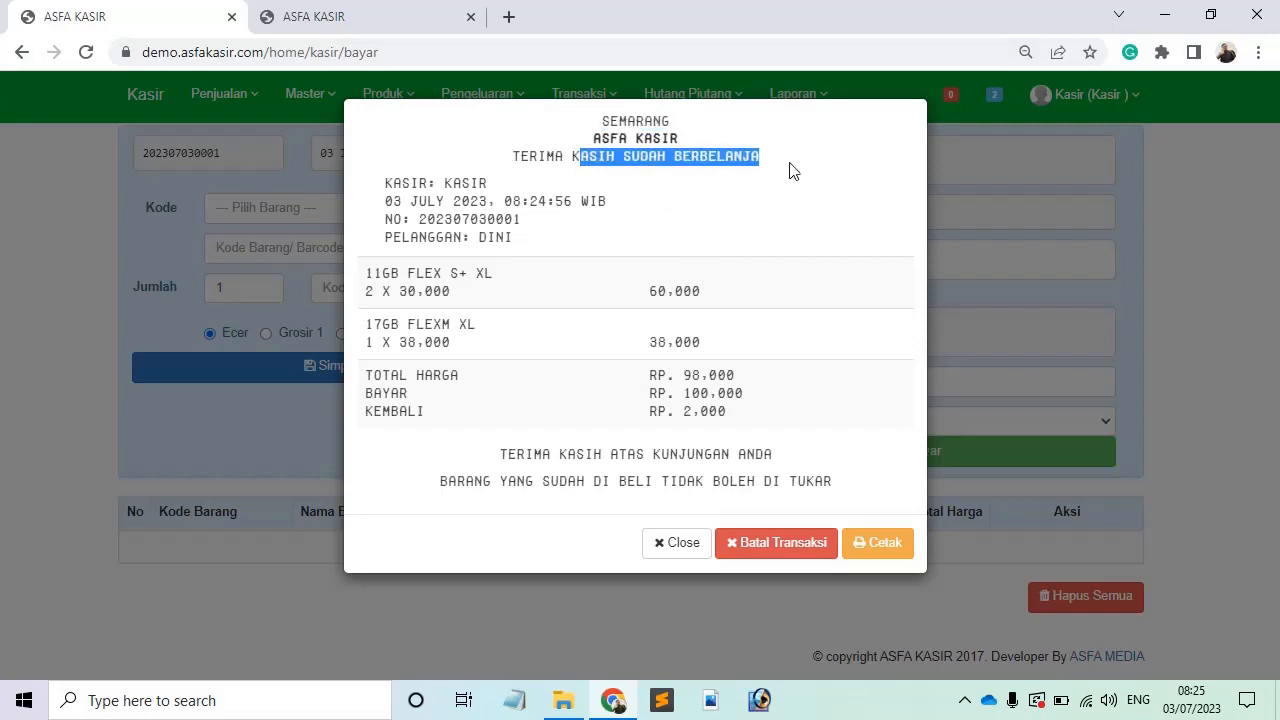
pyautogui.click(795, 168)
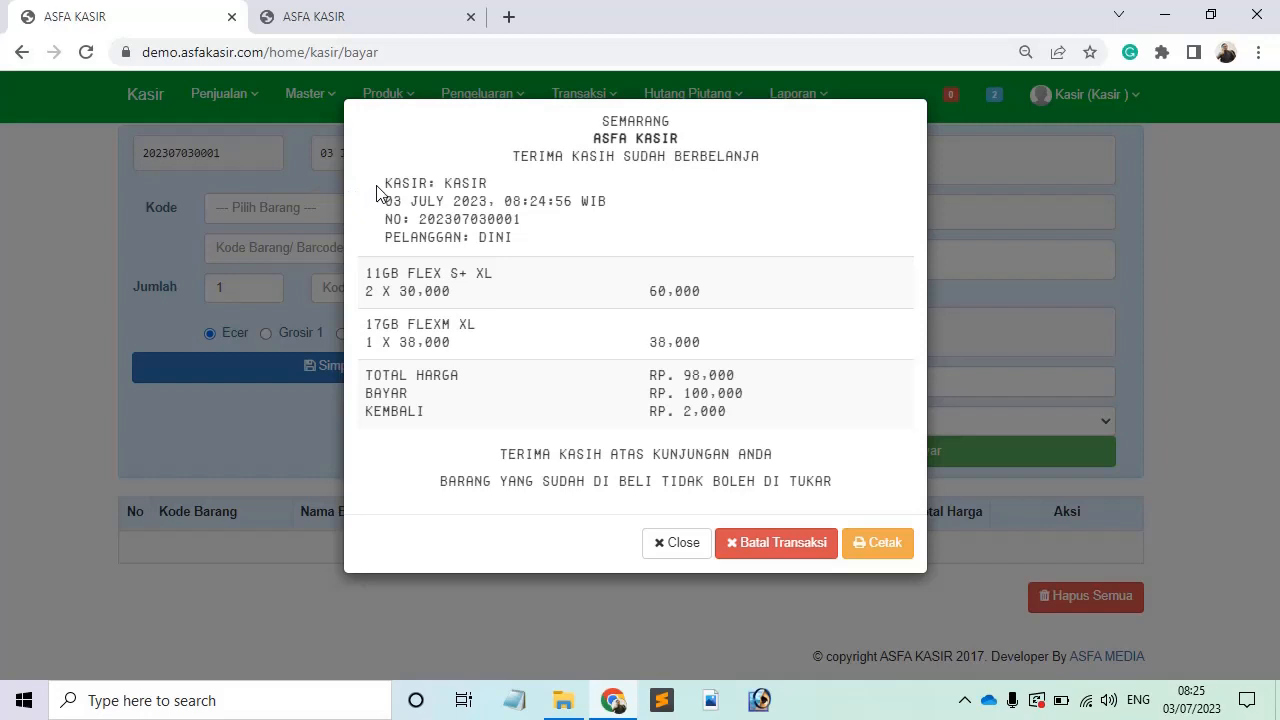
pyautogui.moveTo(382, 185); pyautogui.dragTo(496, 186)
pyautogui.click(498, 190)
pyautogui.moveTo(634, 217)
pyautogui.mouseDown()
pyautogui.moveTo(379, 216)
pyautogui.moveTo(614, 211)
pyautogui.mouseUp()
pyautogui.click(379, 216)
pyautogui.click(617, 210)
pyautogui.moveTo(522, 220); pyautogui.dragTo(543, 243)
pyautogui.click(388, 221)
pyautogui.click(543, 243)
# Step: Open the print preview of the receipt with Cetak
pyautogui.click(879, 545)
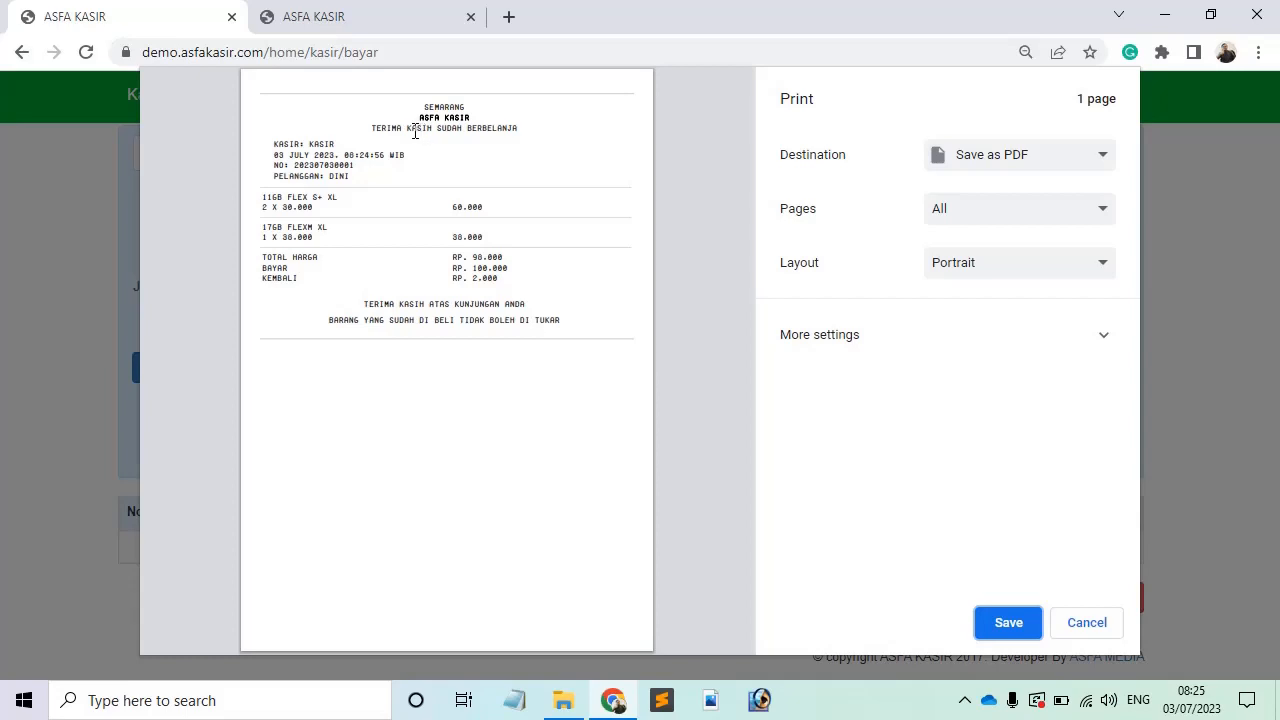
pyautogui.moveTo(427, 108); pyautogui.dragTo(480, 208)
pyautogui.click(480, 208)
# Step: Expand More settings and try headers/footers and background graphics, leaving both off
pyautogui.click(946, 357)
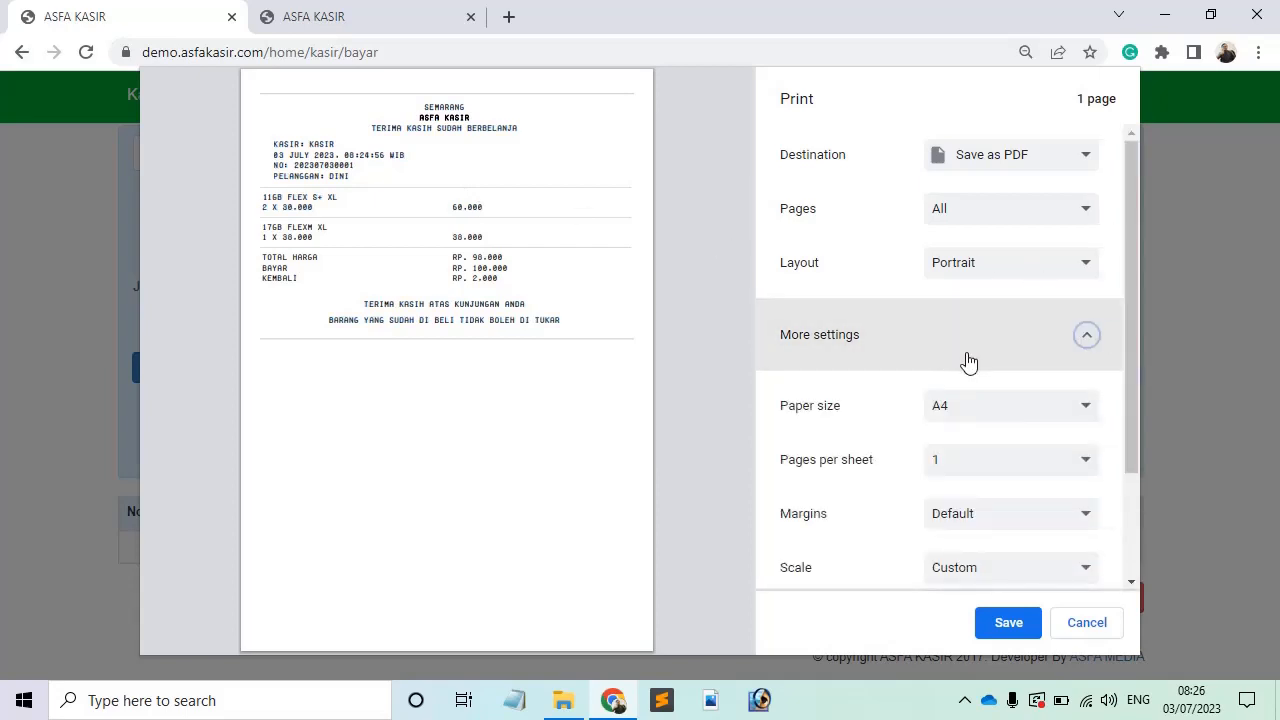
pyautogui.moveTo(1135, 423); pyautogui.dragTo(1135, 439)
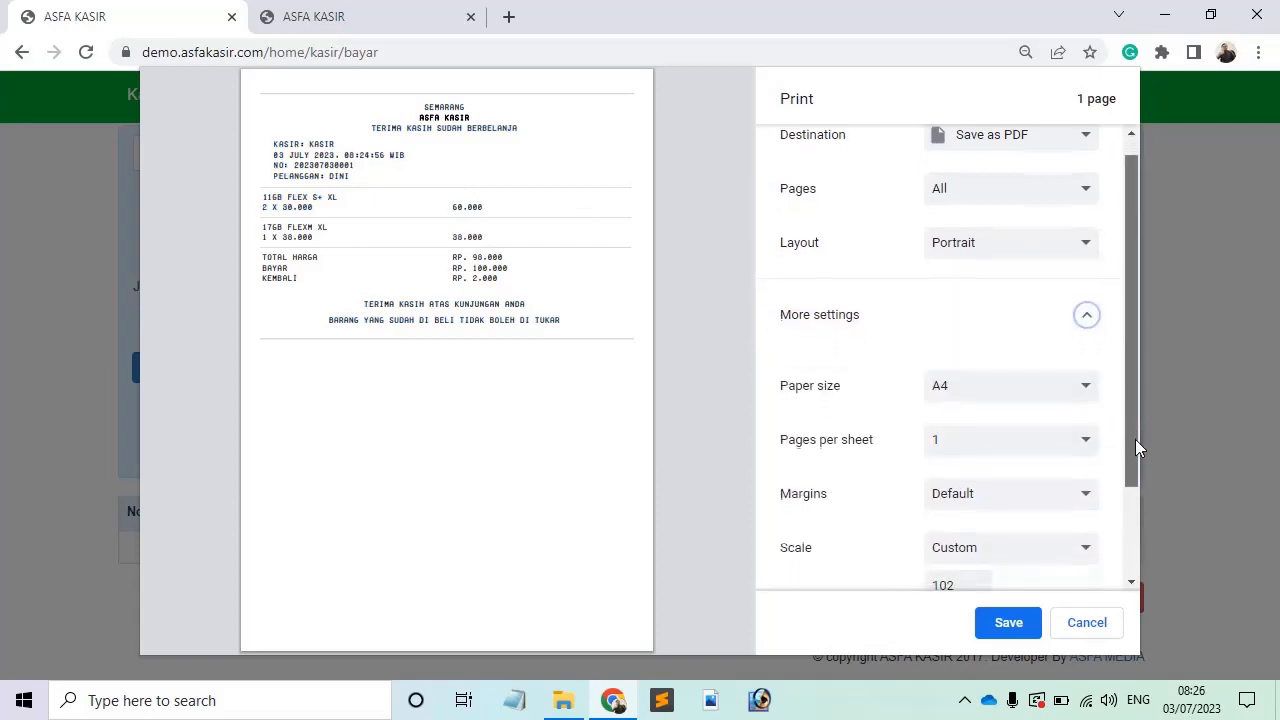
pyautogui.scroll(1, 1135, 439)
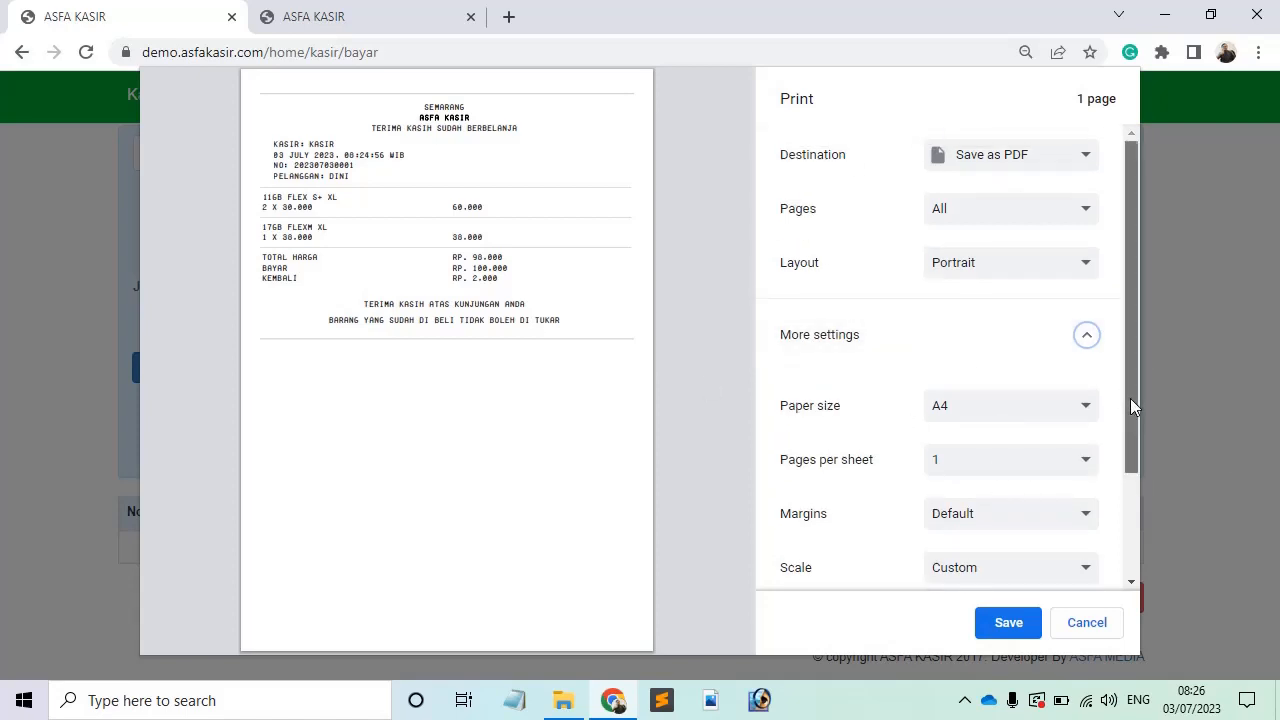
pyautogui.moveTo(1130, 398); pyautogui.dragTo(1133, 443)
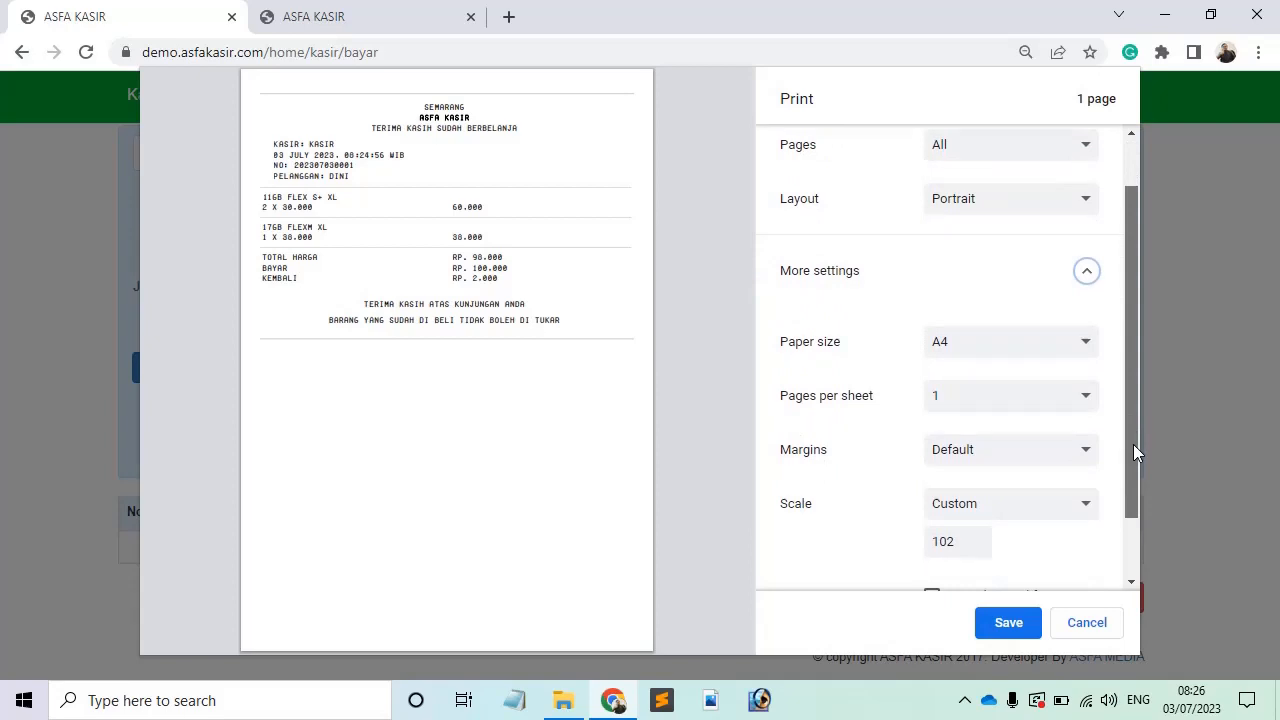
pyautogui.moveTo(1134, 445); pyautogui.dragTo(1127, 514)
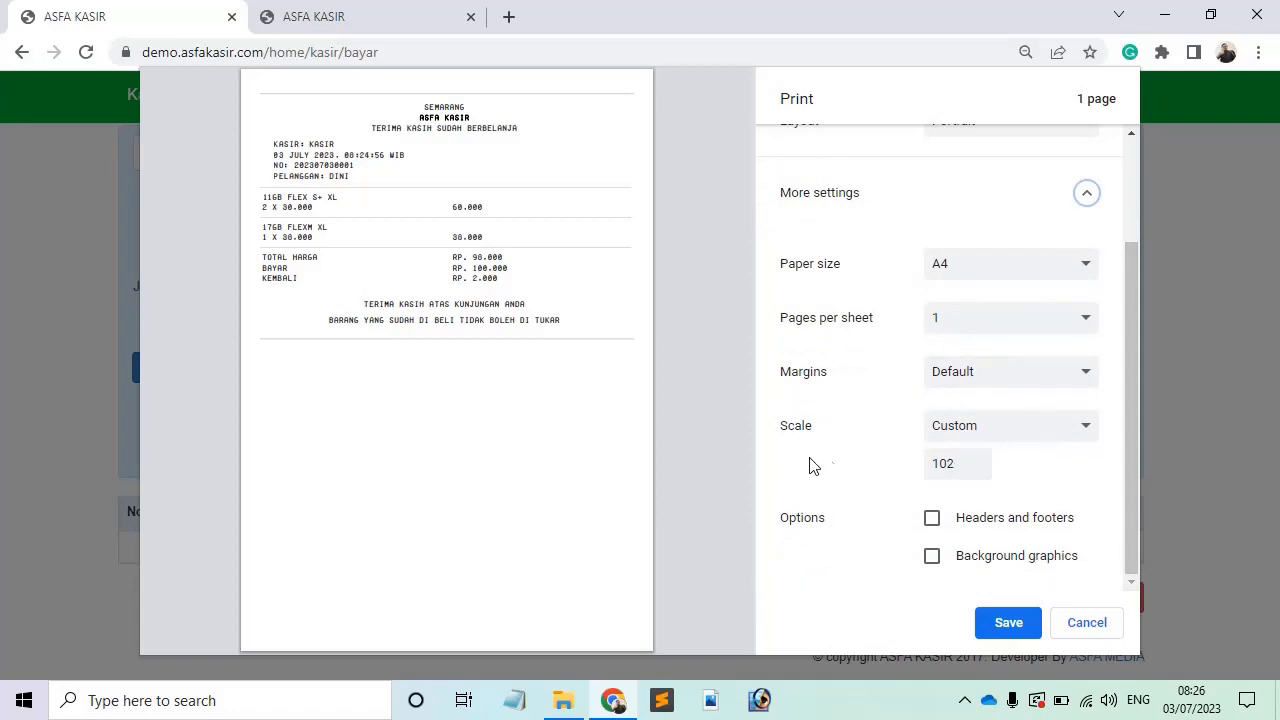
pyautogui.click(933, 526)
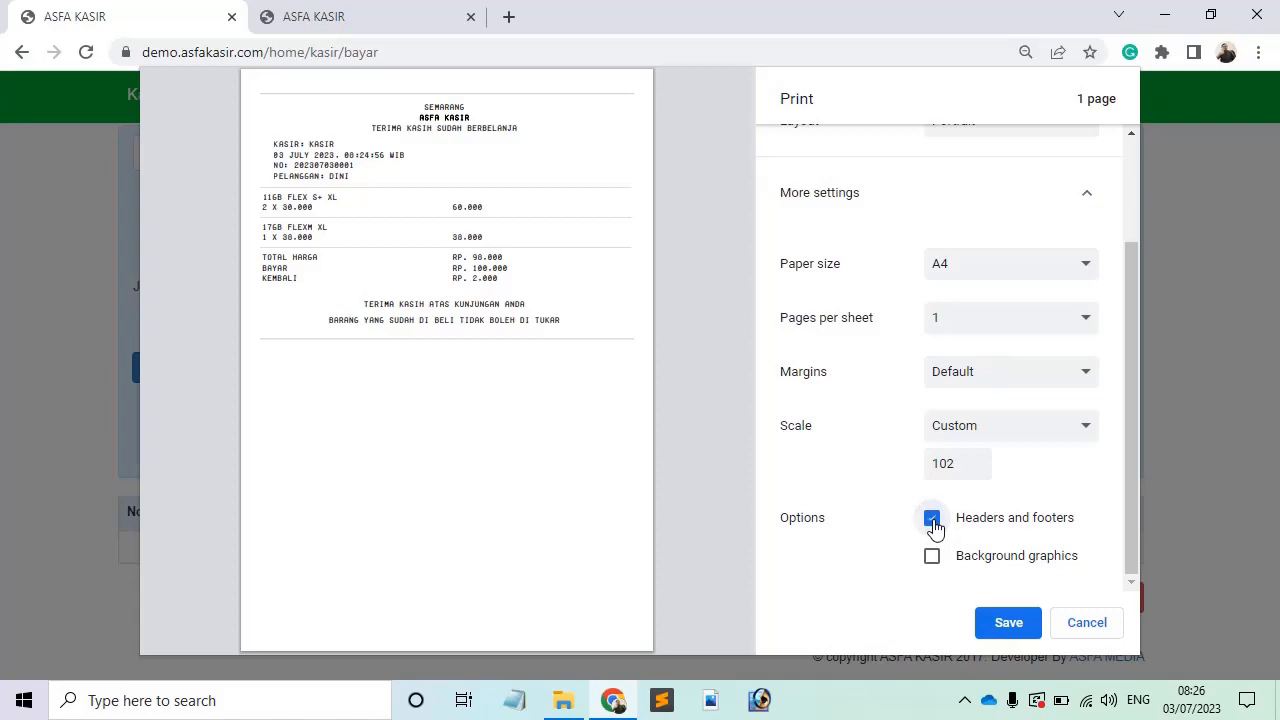
pyautogui.click(933, 527)
pyautogui.click(933, 560)
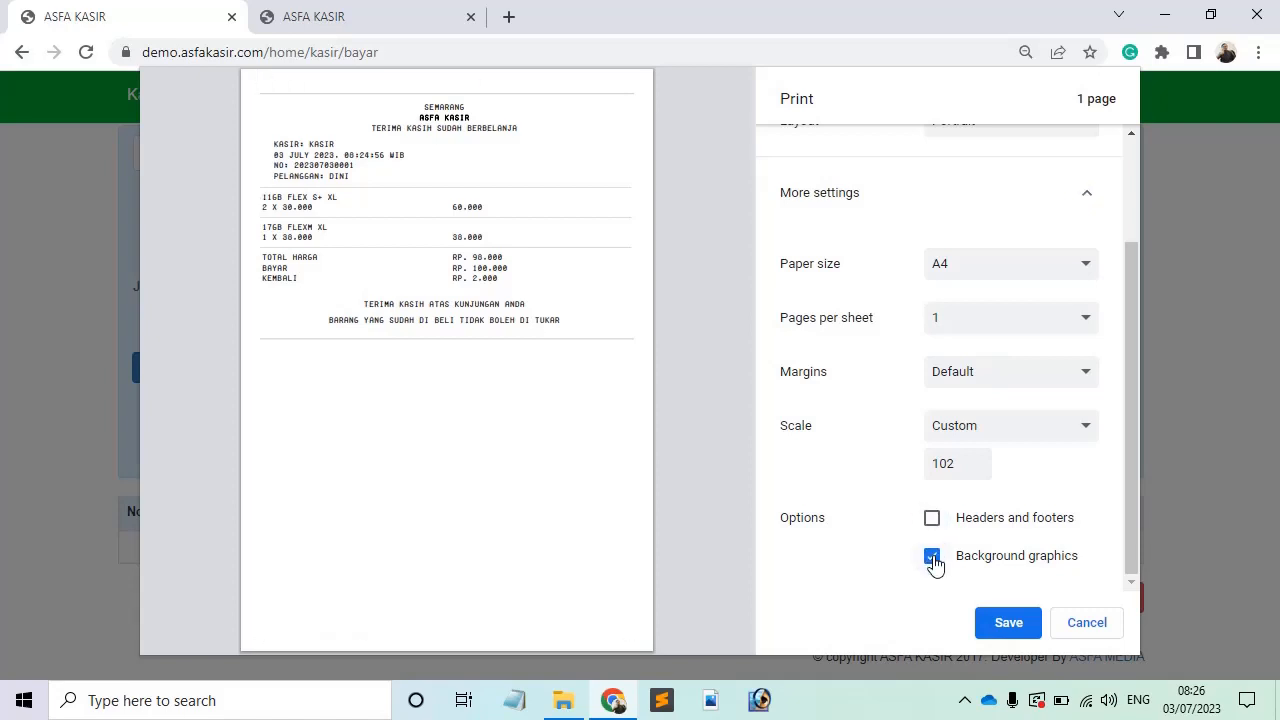
pyautogui.click(933, 560)
# Step: Keep the scale on Custom 102 and set the margins to Minimum
pyautogui.moveTo(959, 470); pyautogui.dragTo(932, 474)
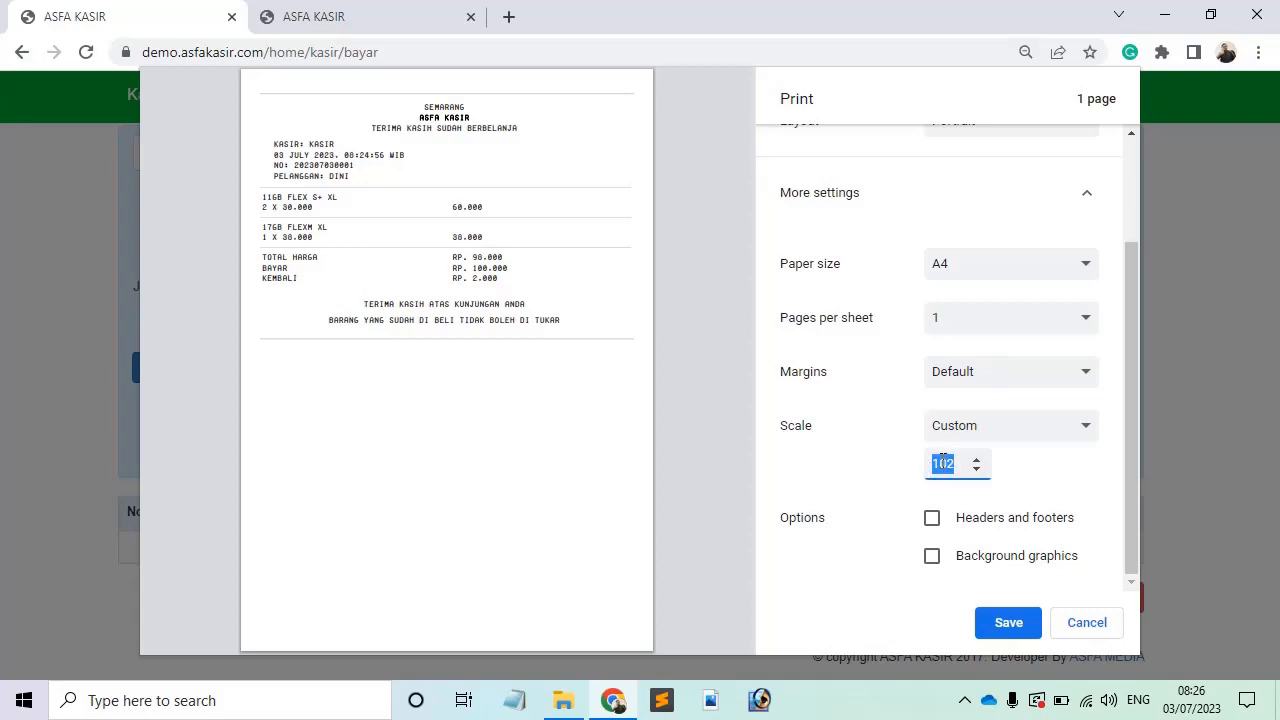
pyautogui.click(957, 432)
pyautogui.click(957, 432)
pyautogui.click(957, 380)
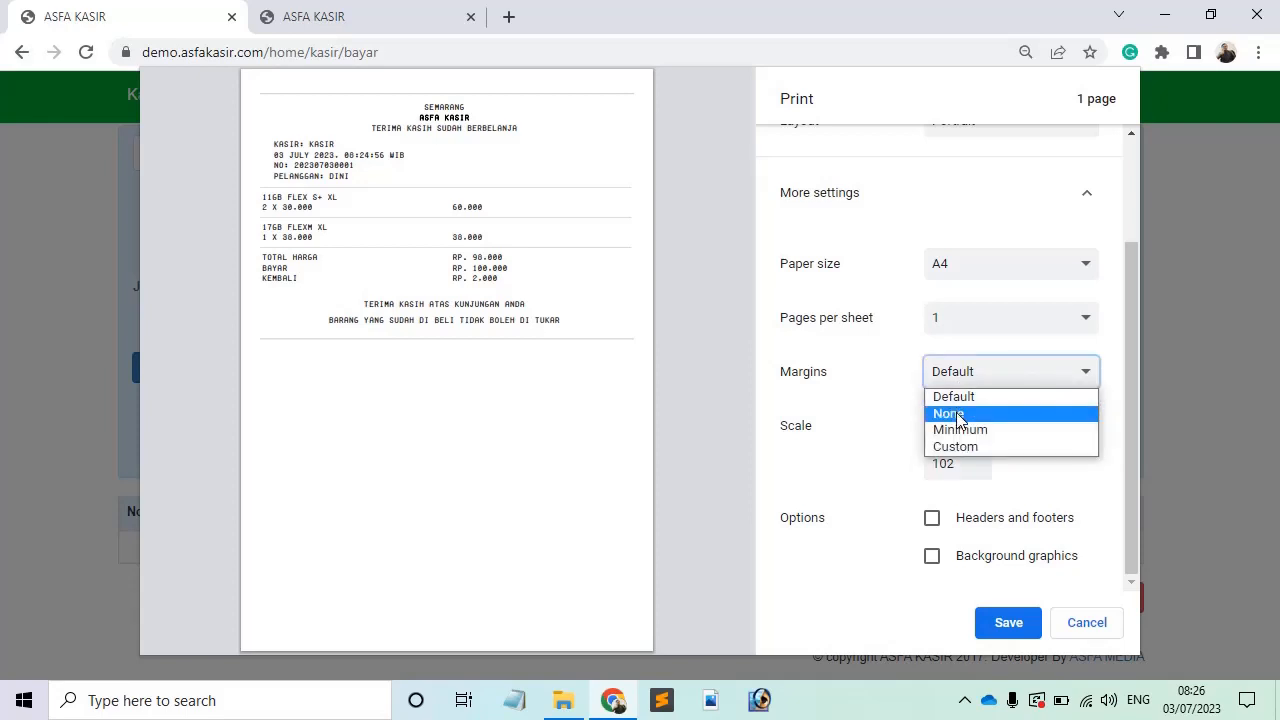
pyautogui.click(957, 416)
pyautogui.click(968, 409)
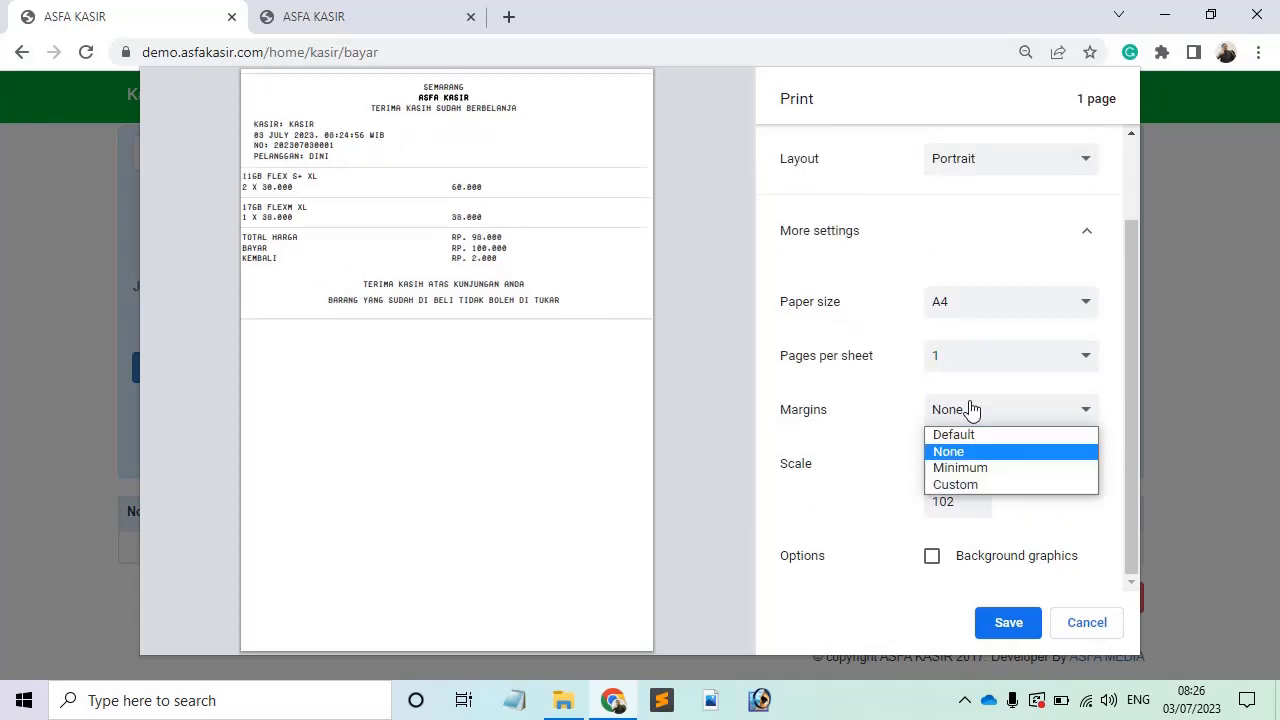
pyautogui.click(971, 467)
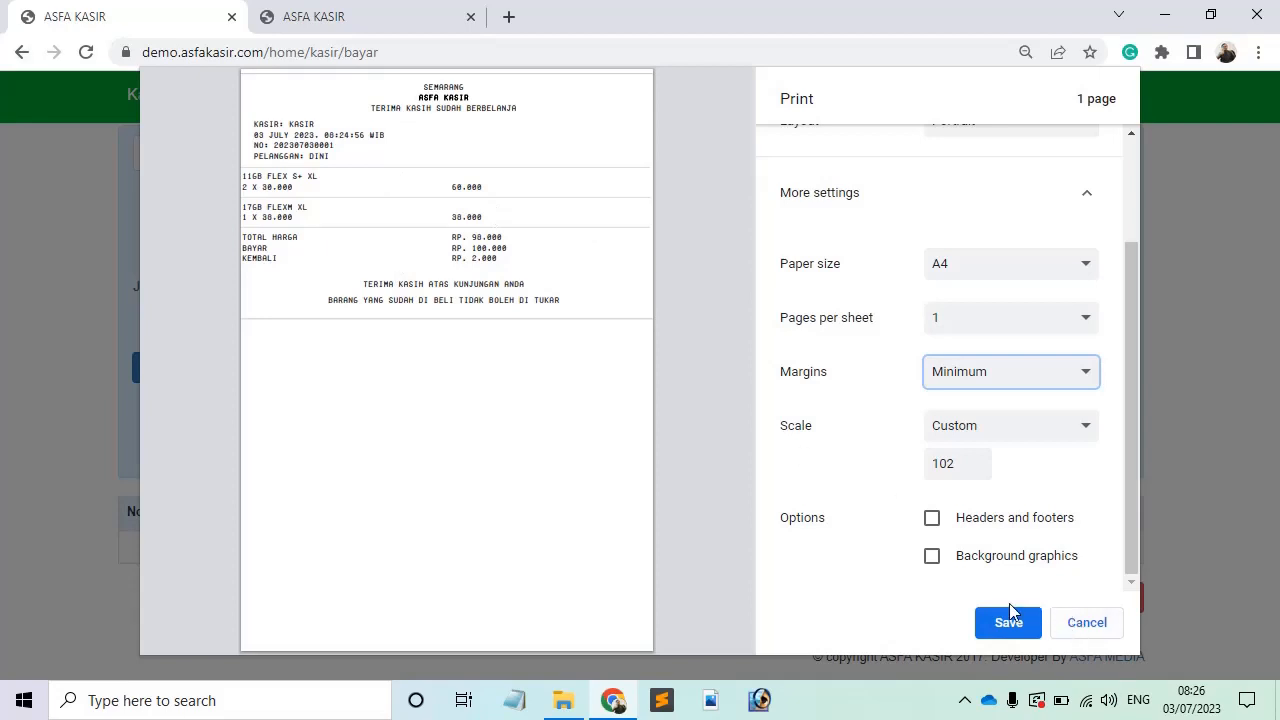
# Step: Set the destination to EPSON L405 Series, then cancel without printing
pyautogui.moveTo(1132, 398); pyautogui.dragTo(1123, 177)
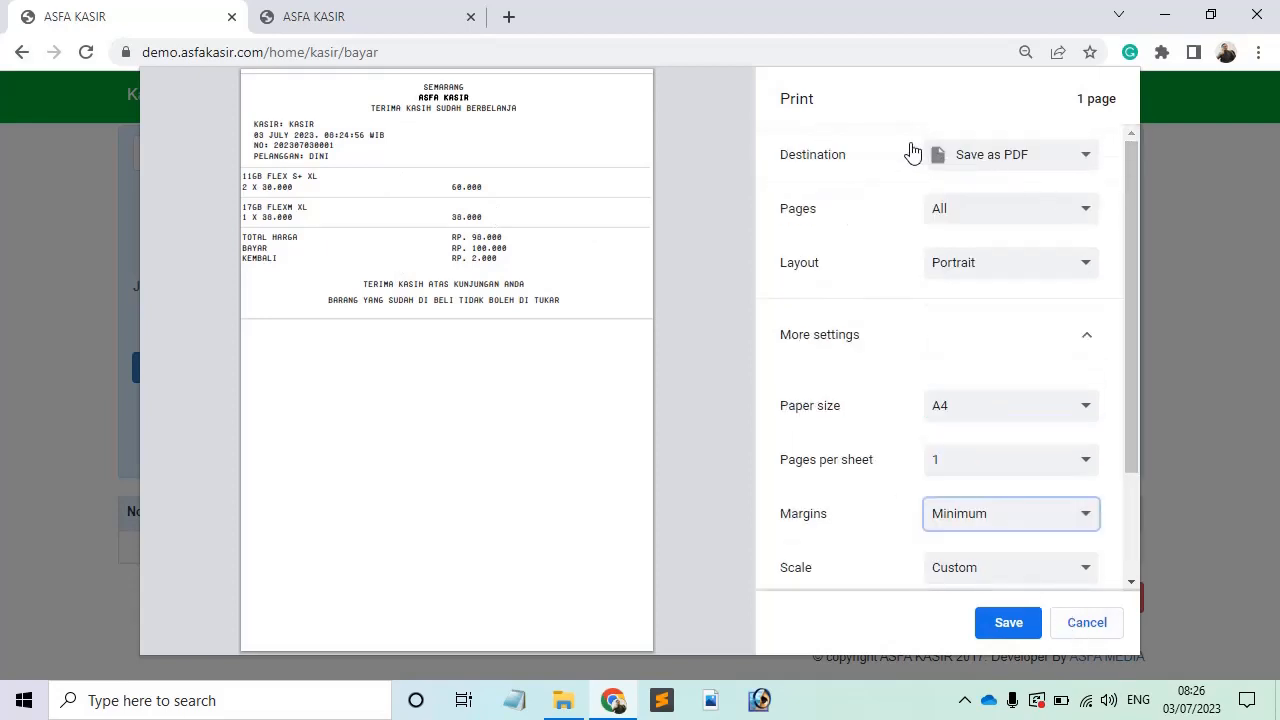
pyautogui.click(966, 163)
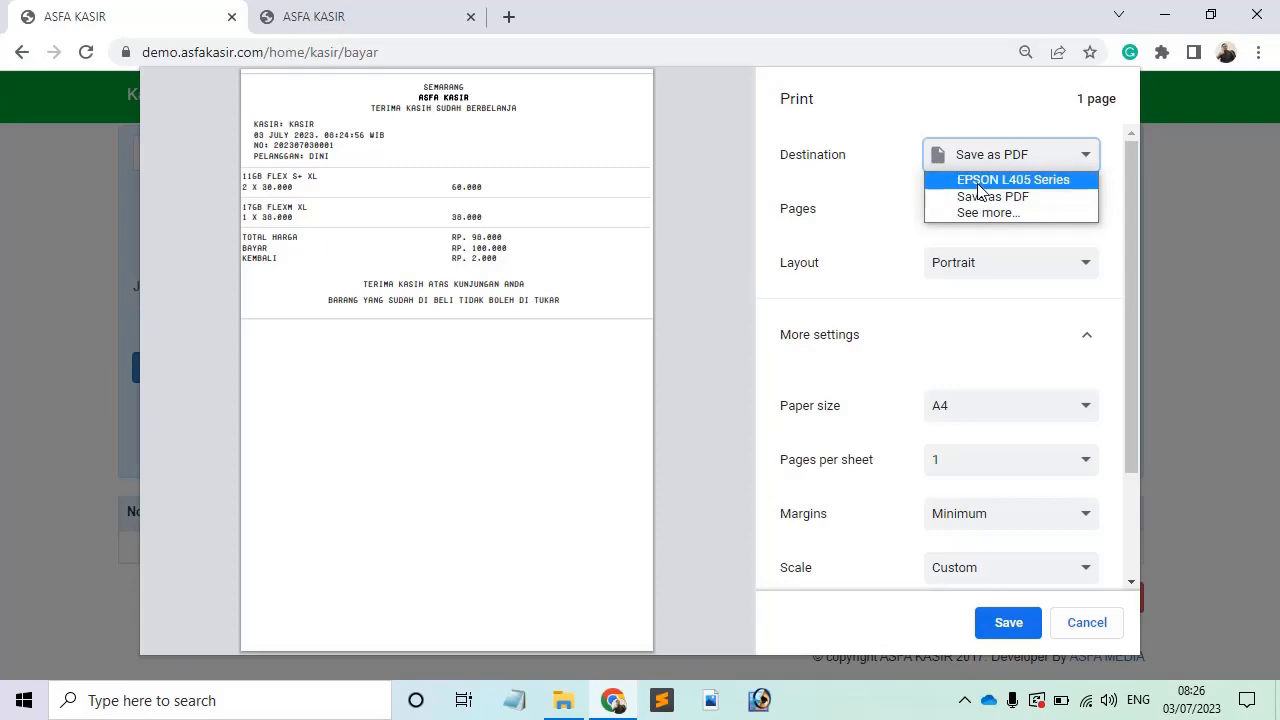
pyautogui.click(978, 186)
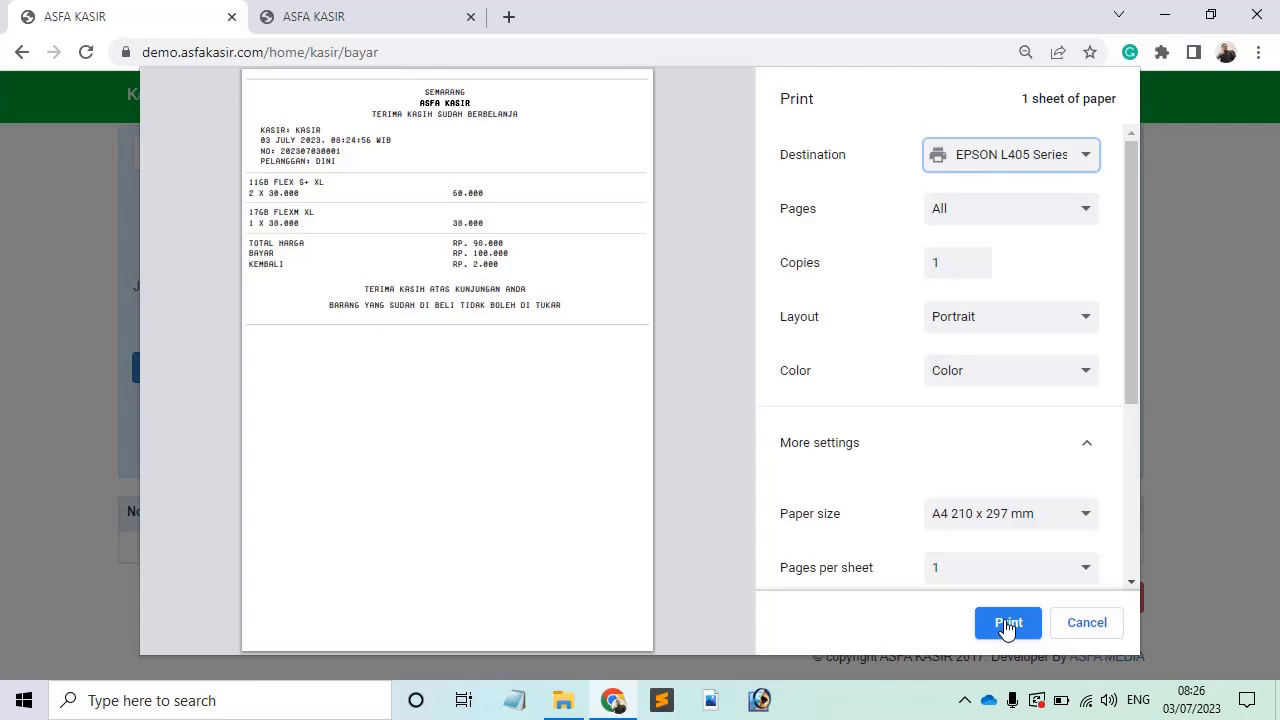
pyautogui.click(1074, 627)
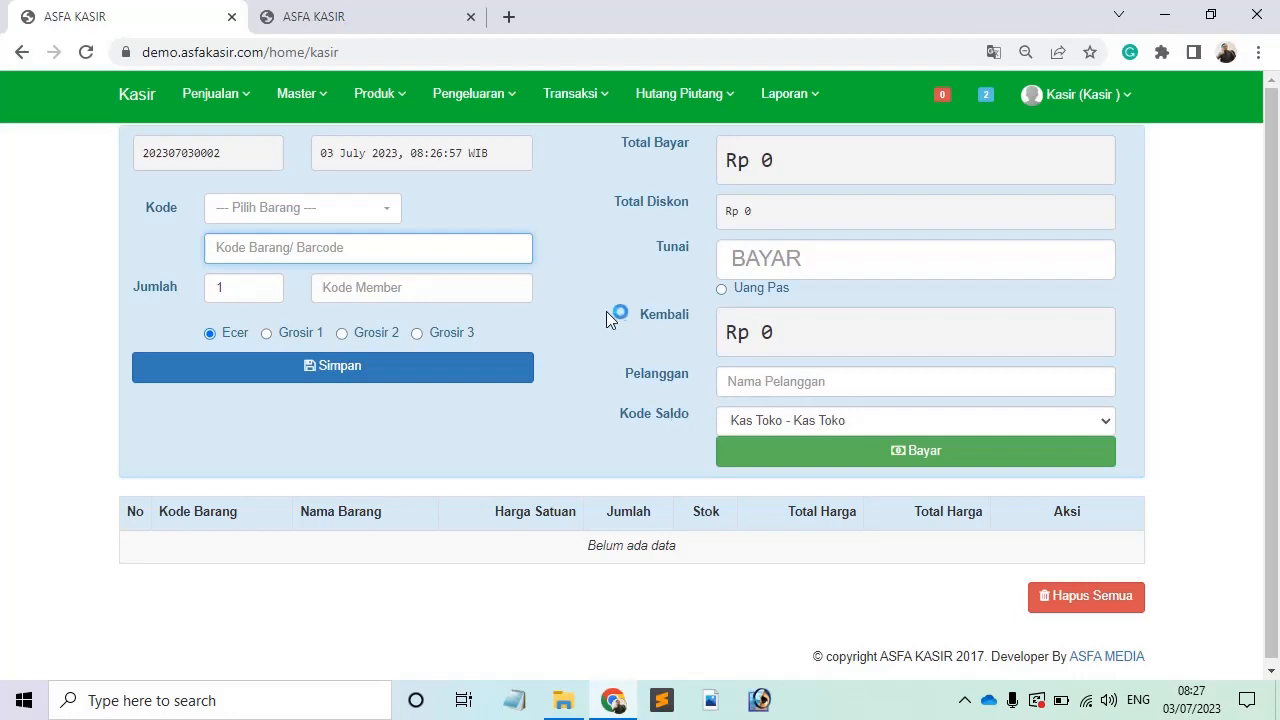
# Step: Open the Batalkan Transaksi page in a new tab placed second
pyautogui.click(556, 97)
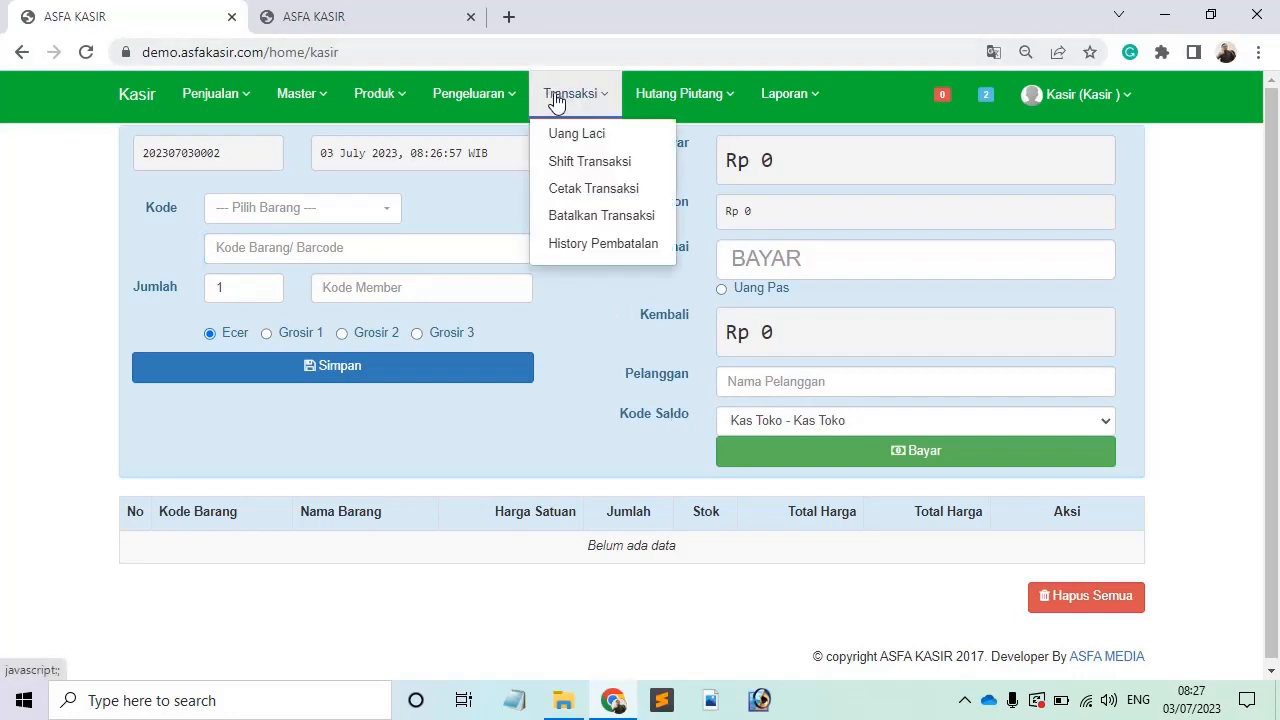
pyautogui.rightClick(628, 220)
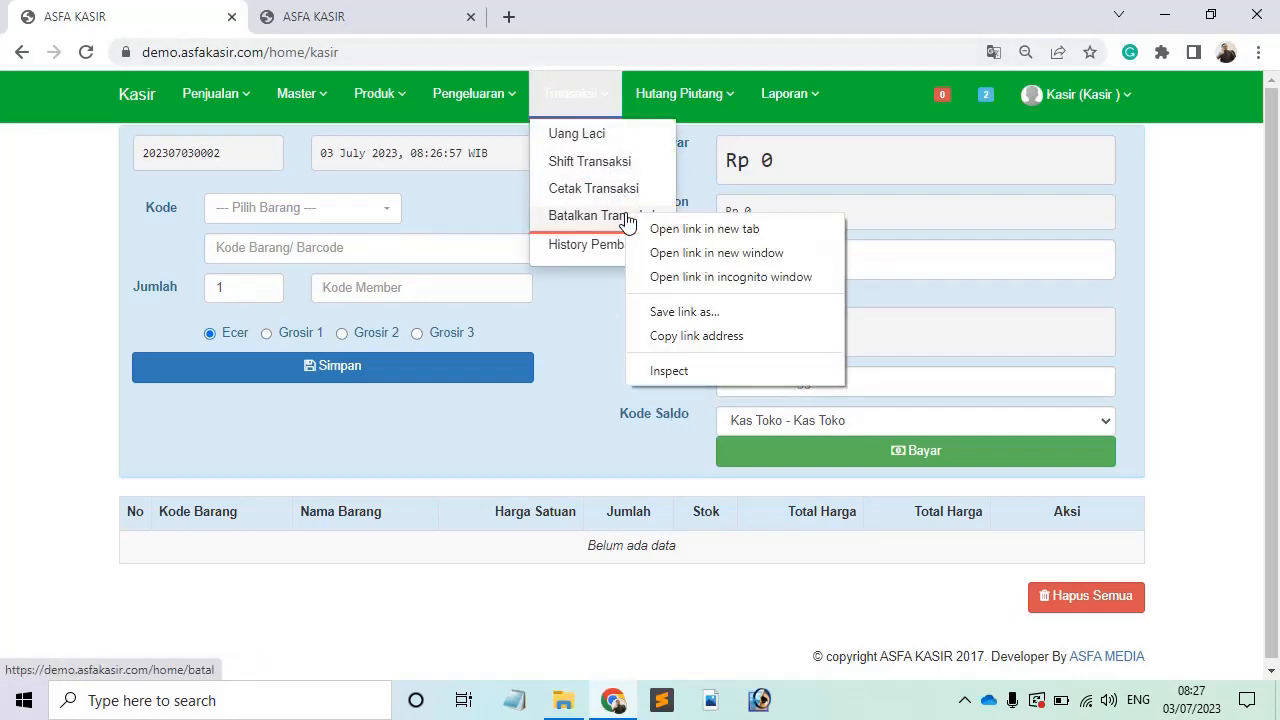
pyautogui.click(650, 229)
pyautogui.moveTo(535, 12); pyautogui.dragTo(366, 9)
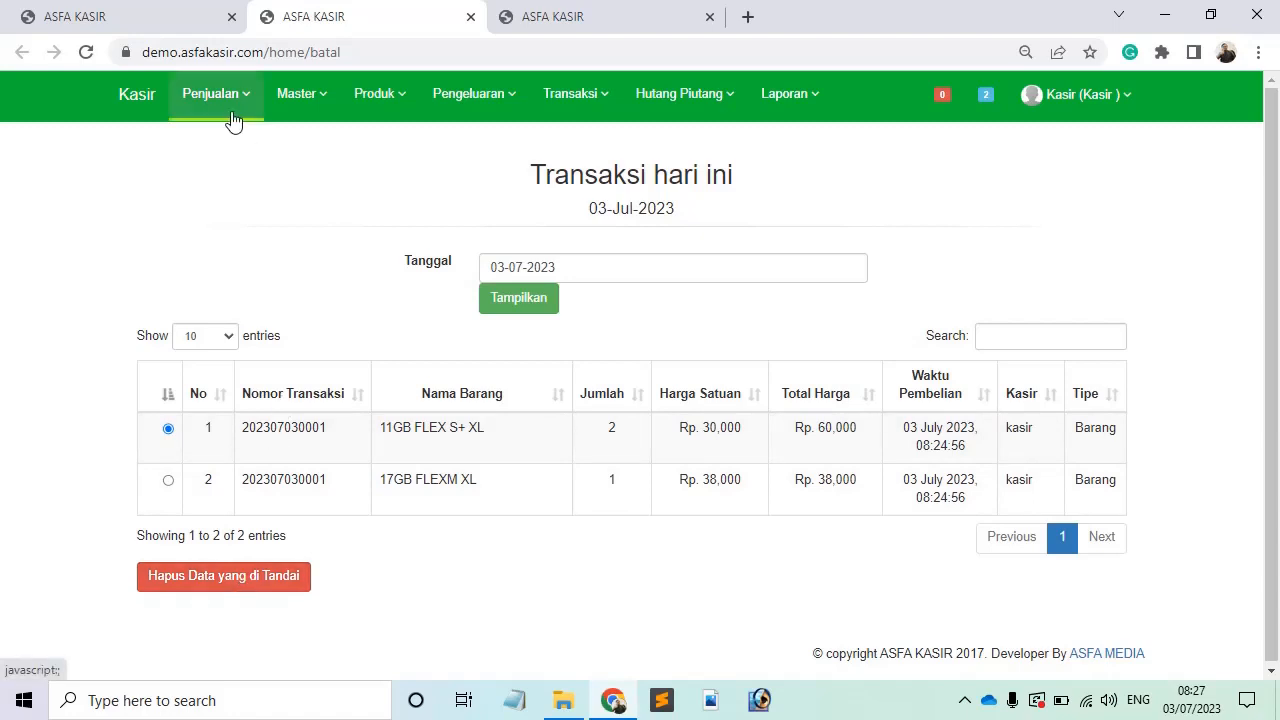
# Step: Open Master > Saldo > Manajemen Saldo to show balances, with Kas Toko at Rp 91,000
pyautogui.click(290, 110)
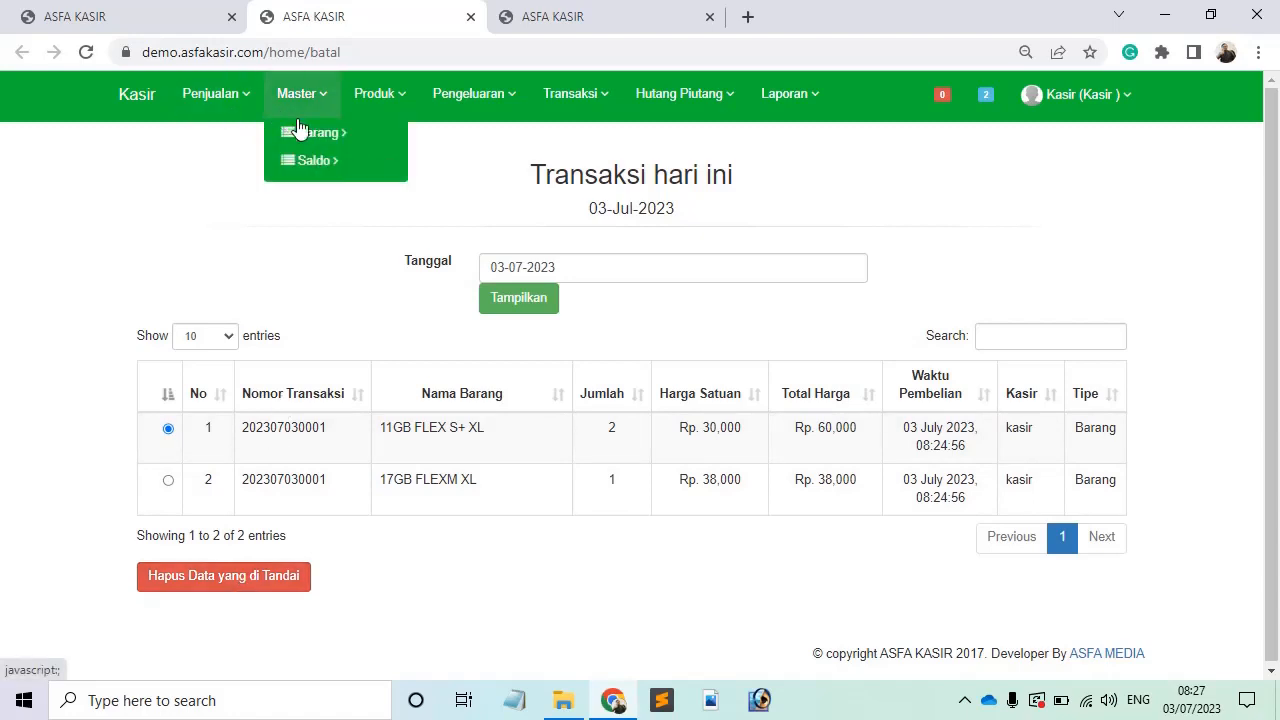
pyautogui.click(350, 170)
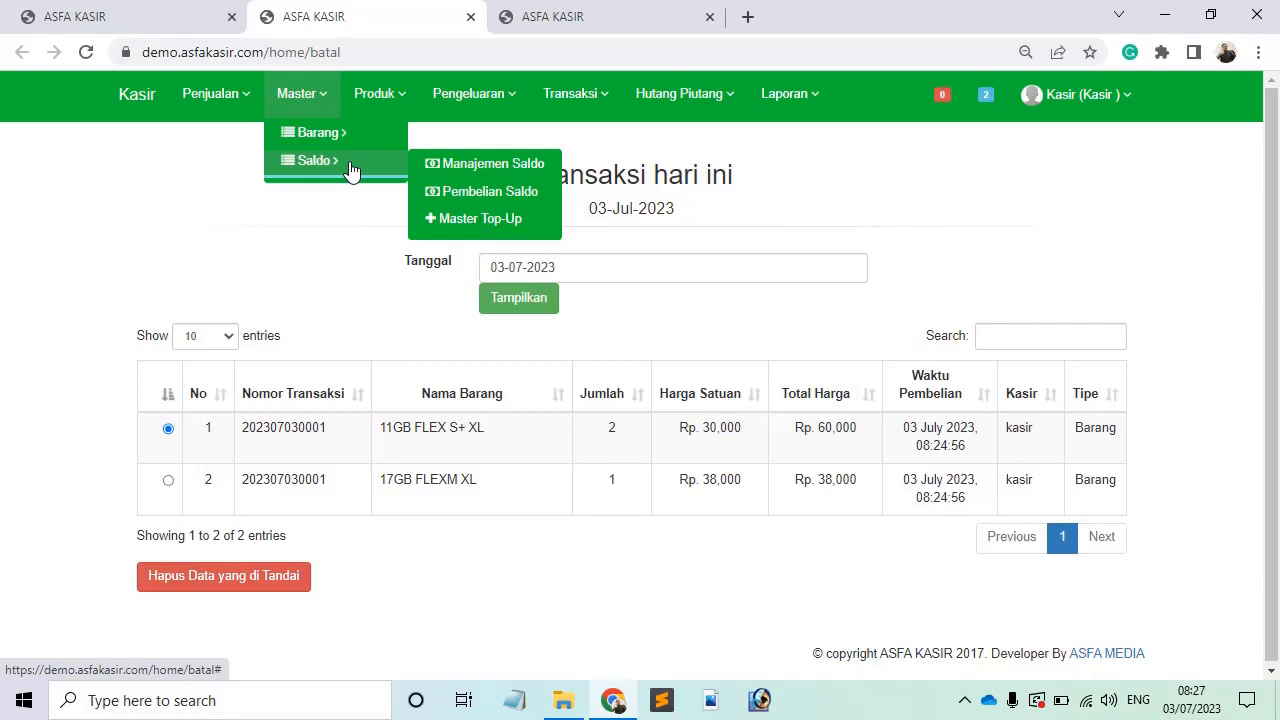
pyautogui.click(424, 165)
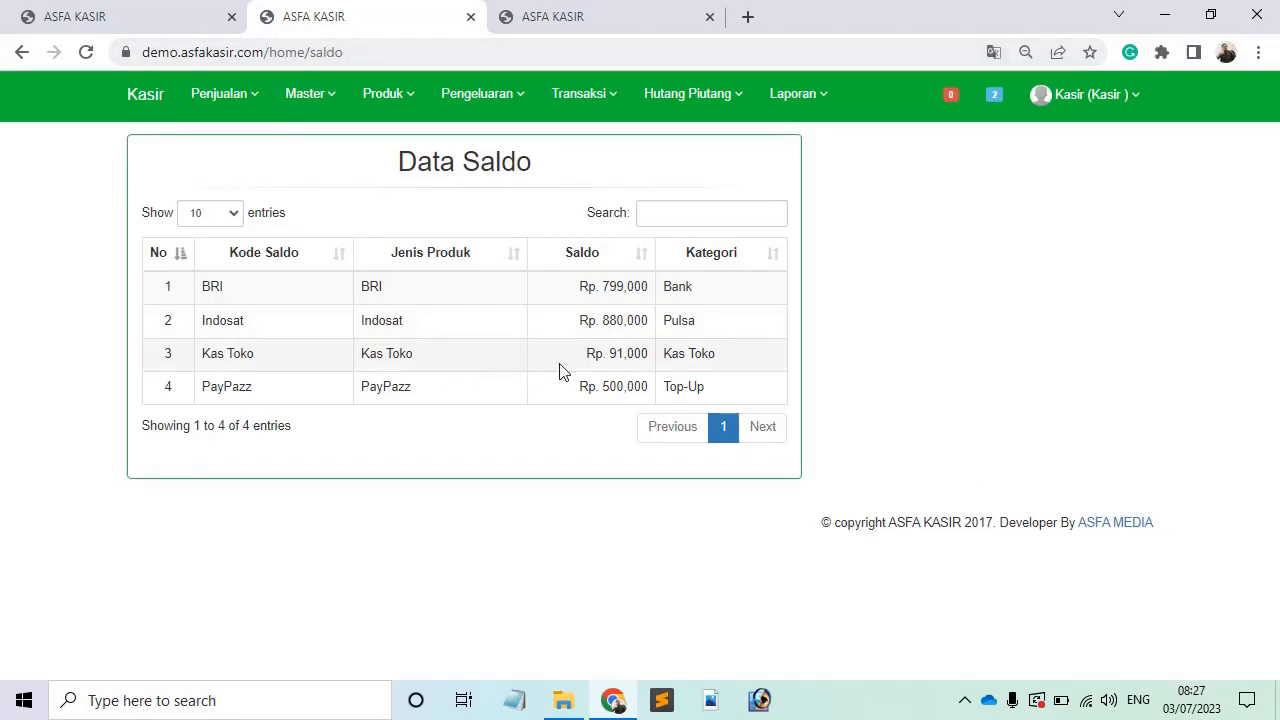
pyautogui.moveTo(588, 368); pyautogui.dragTo(648, 366)
pyautogui.click(655, 368)
pyautogui.moveTo(650, 365); pyautogui.dragTo(609, 360)
pyautogui.click(610, 360)
pyautogui.moveTo(572, 297); pyautogui.dragTo(586, 320)
pyautogui.click(585, 342)
# Step: Review the Rp 98,000 sale's receipt (Rp 2,000 change) in Cetak Transaksi, then return to the empty cashier form
pyautogui.click(63, 14)
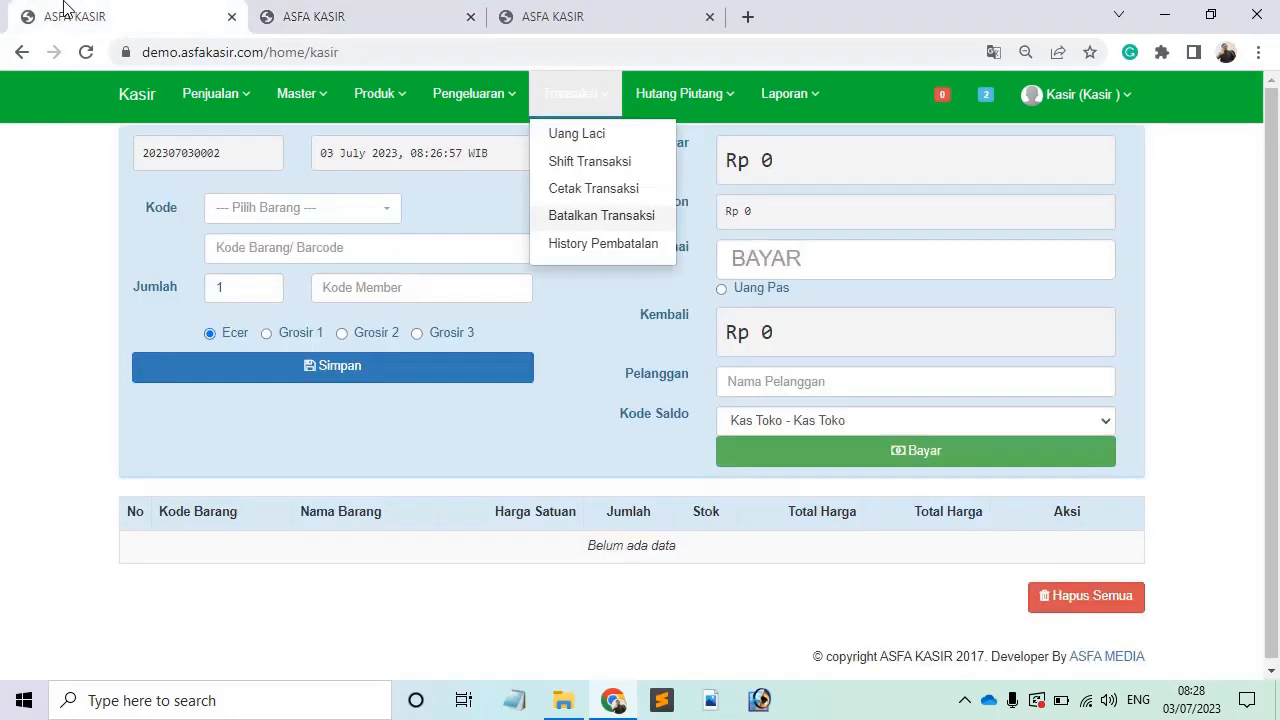
pyautogui.click(618, 190)
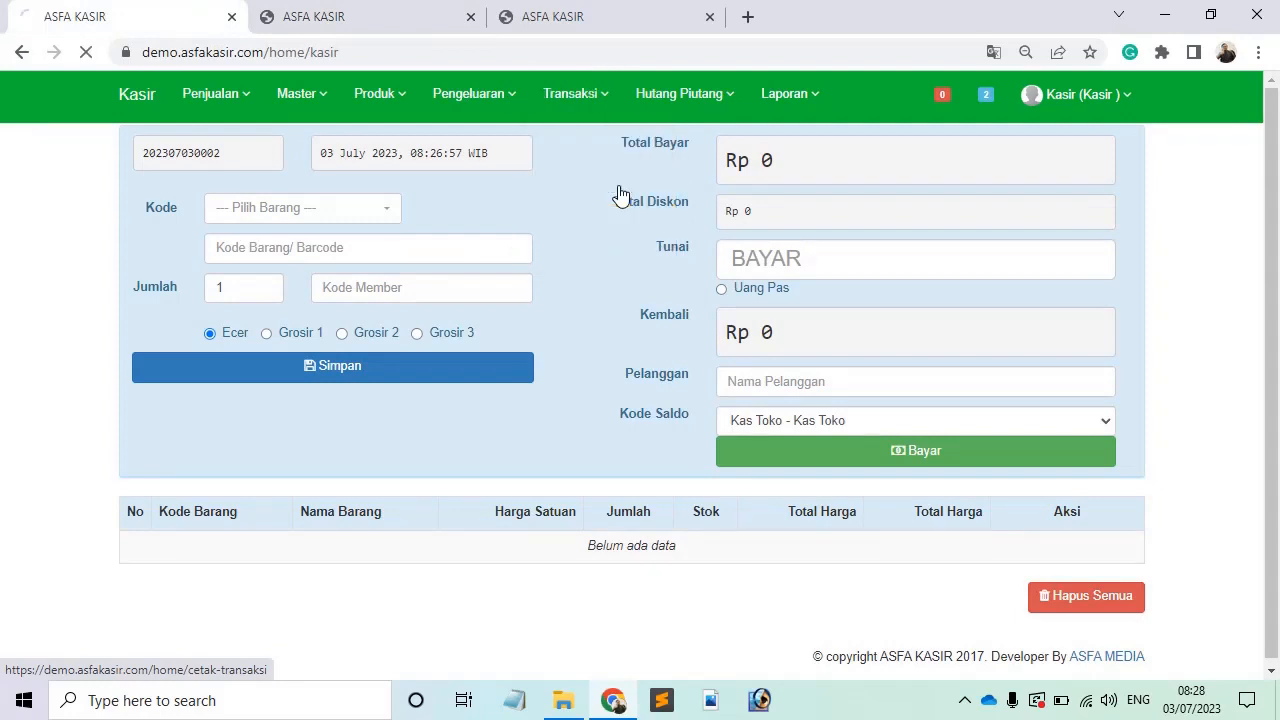
pyautogui.click(600, 106)
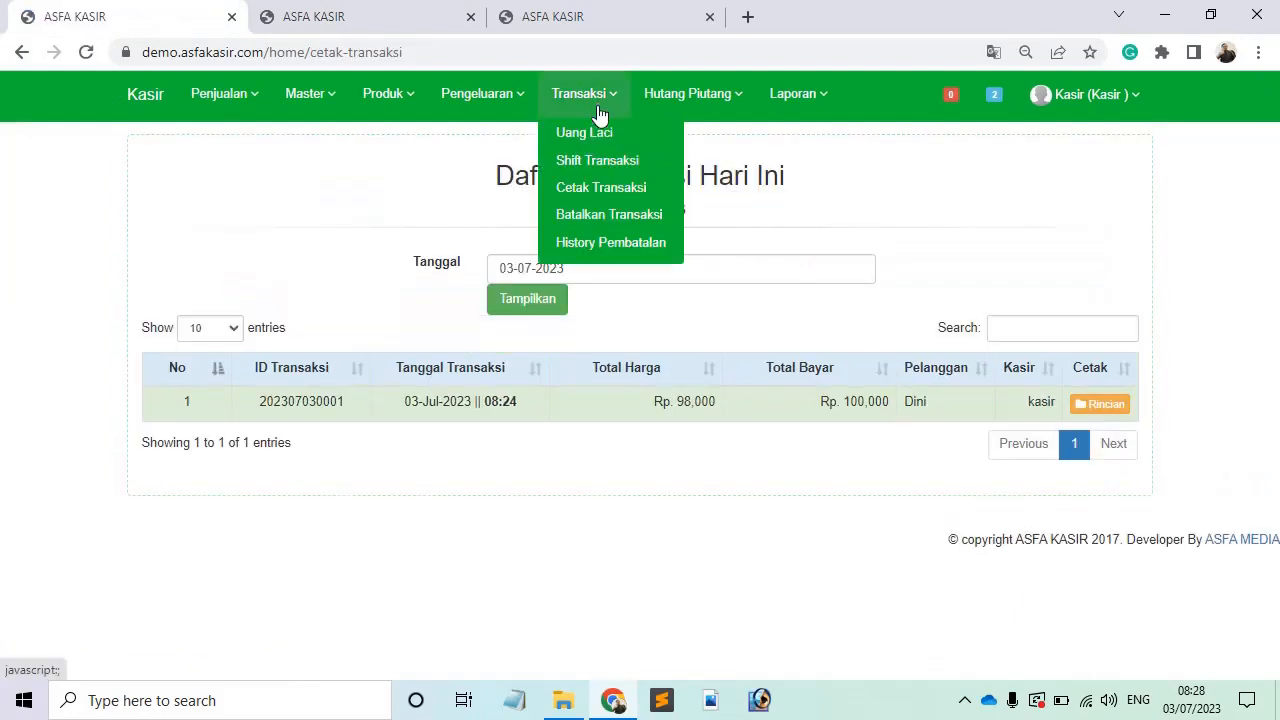
pyautogui.click(742, 257)
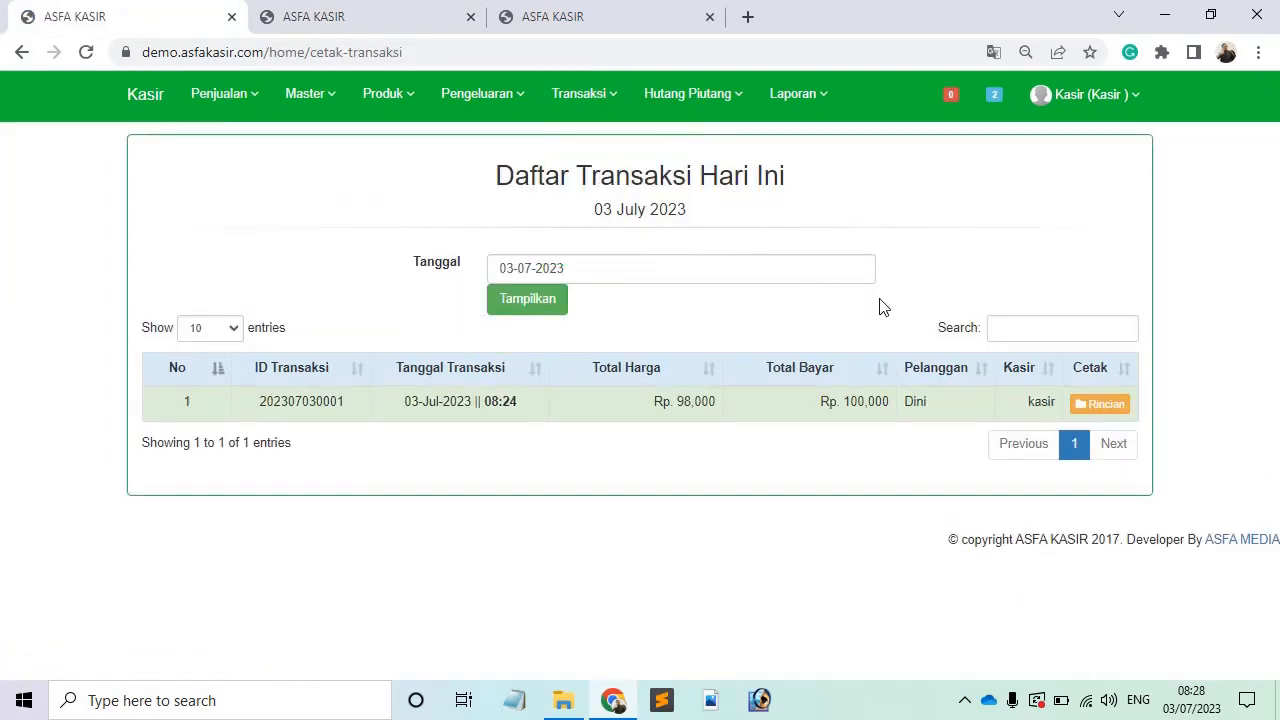
pyautogui.click(1117, 406)
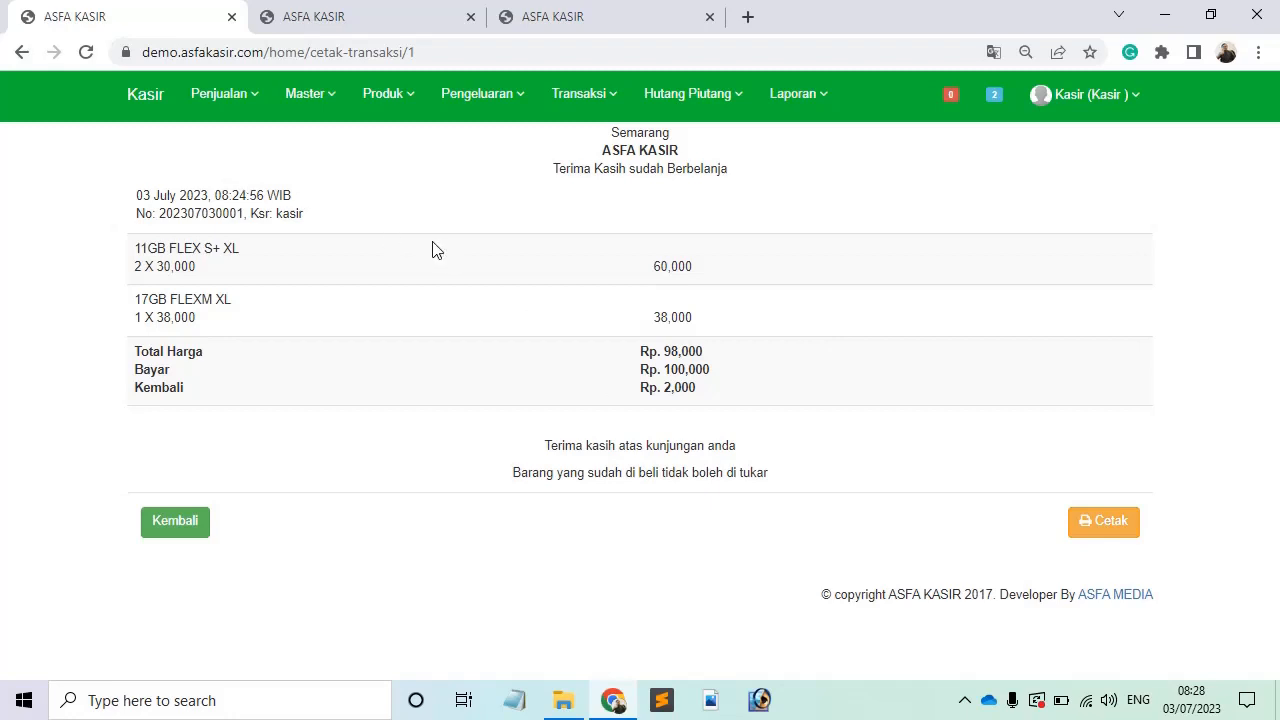
pyautogui.click(149, 94)
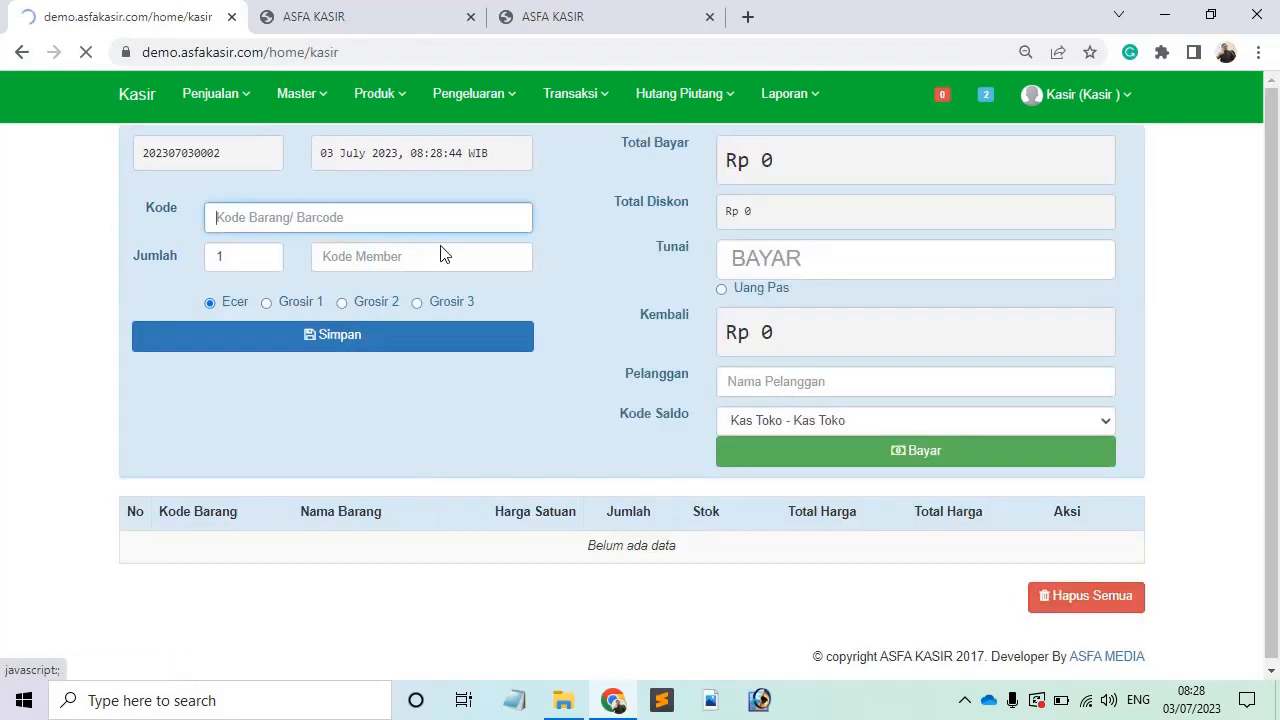